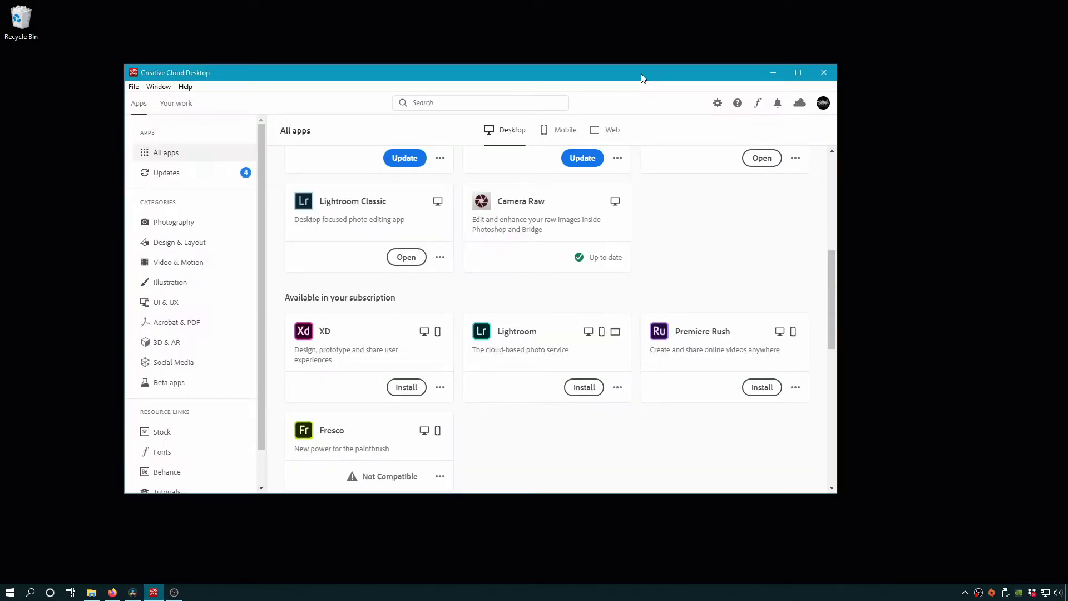
Nudge the Creative Cloud window right and bring Adobe's Lightroom compare-plans page to the front
drag(640, 73, 662, 76)
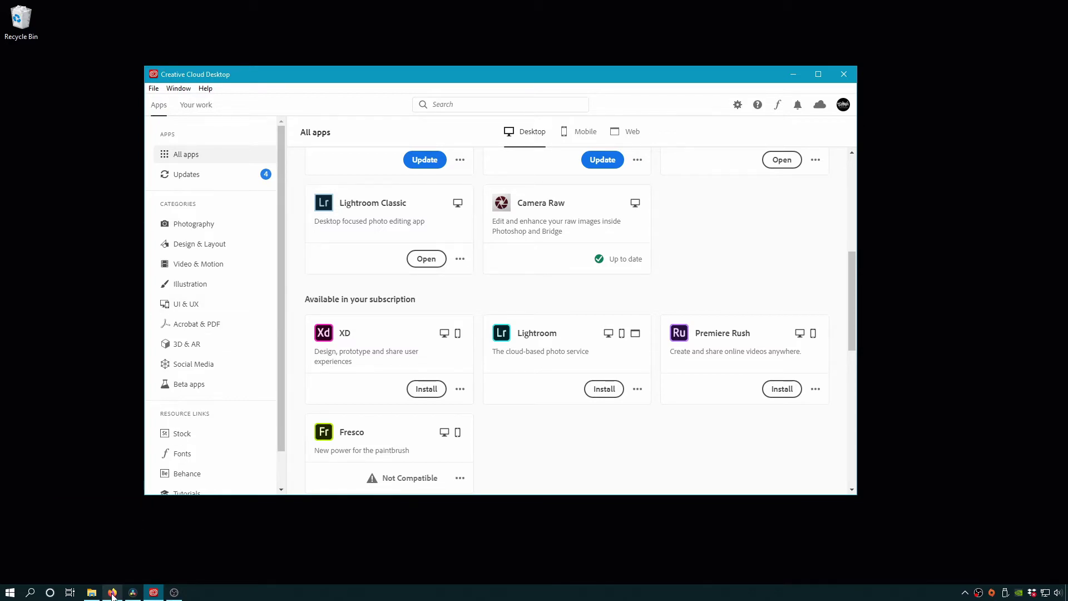
click(134, 579)
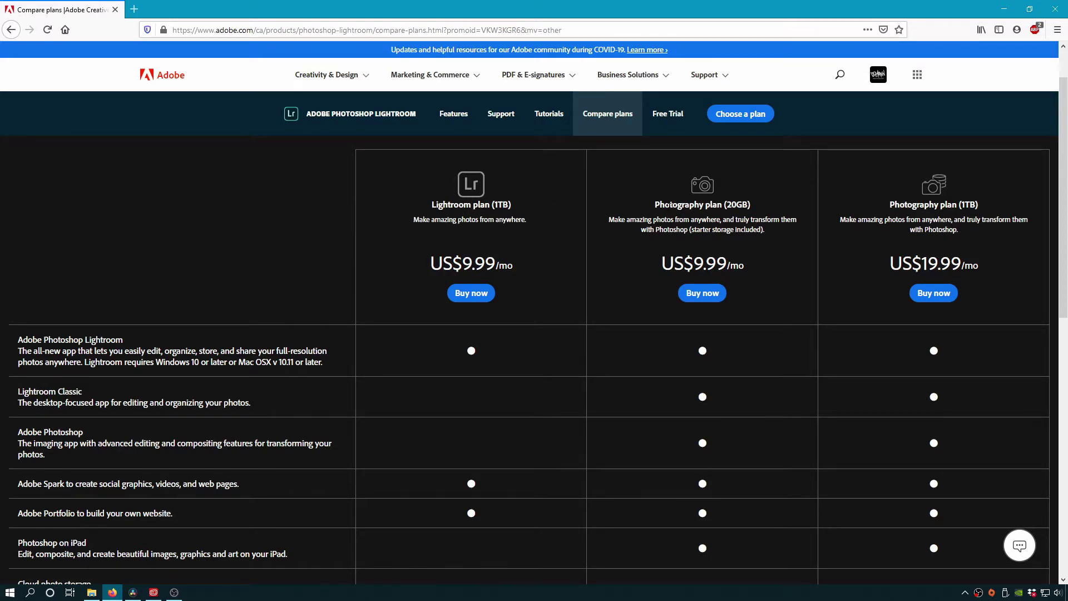
Highlight the Photography plan (20GB) and (1TB) headings, then clear the selection
drag(655, 205, 765, 209)
drag(883, 207, 1003, 209)
click(1003, 209)
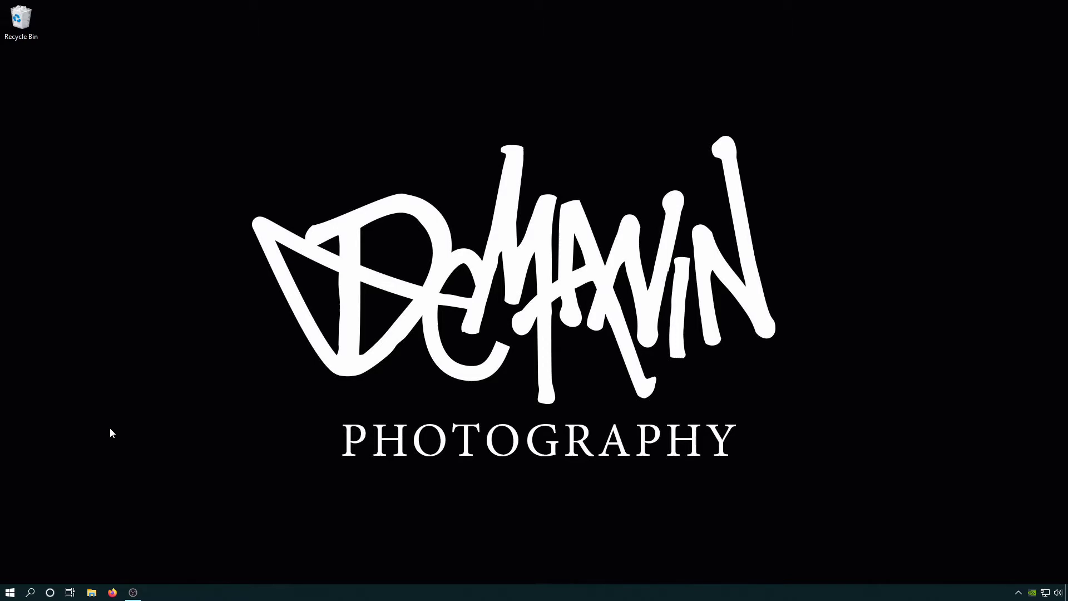
Launch Lightroom Classic from the Start menu with its empty default catalog
click(10, 592)
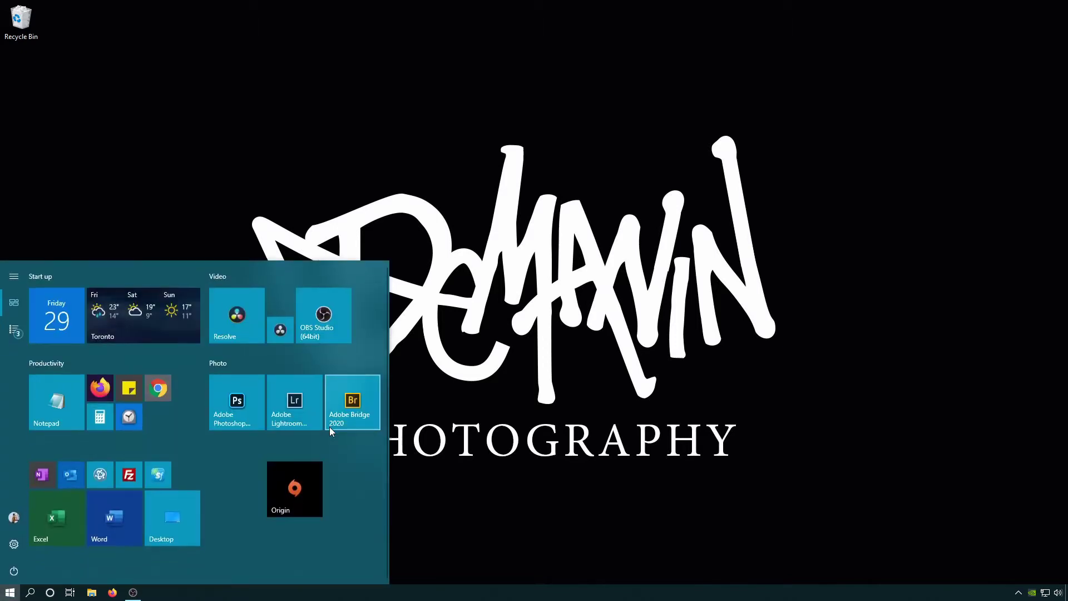
click(298, 416)
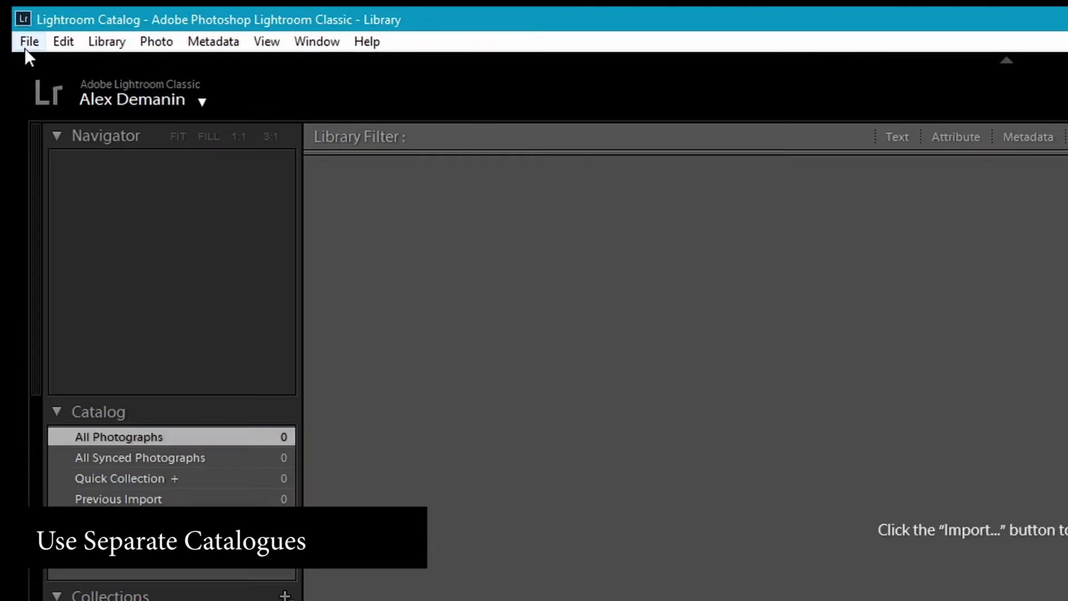
click(9, 18)
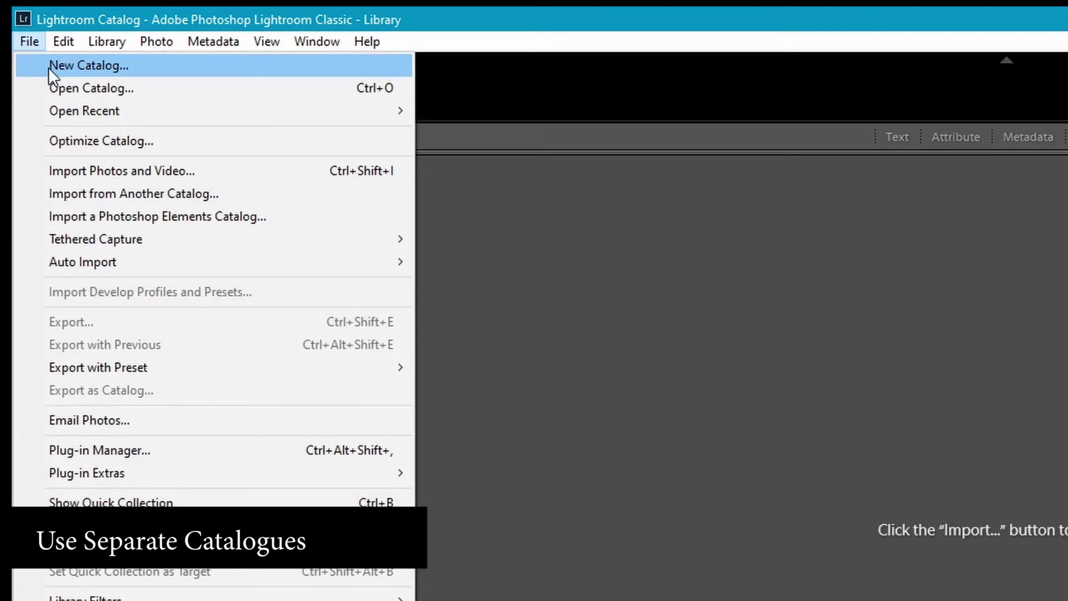
click(48, 68)
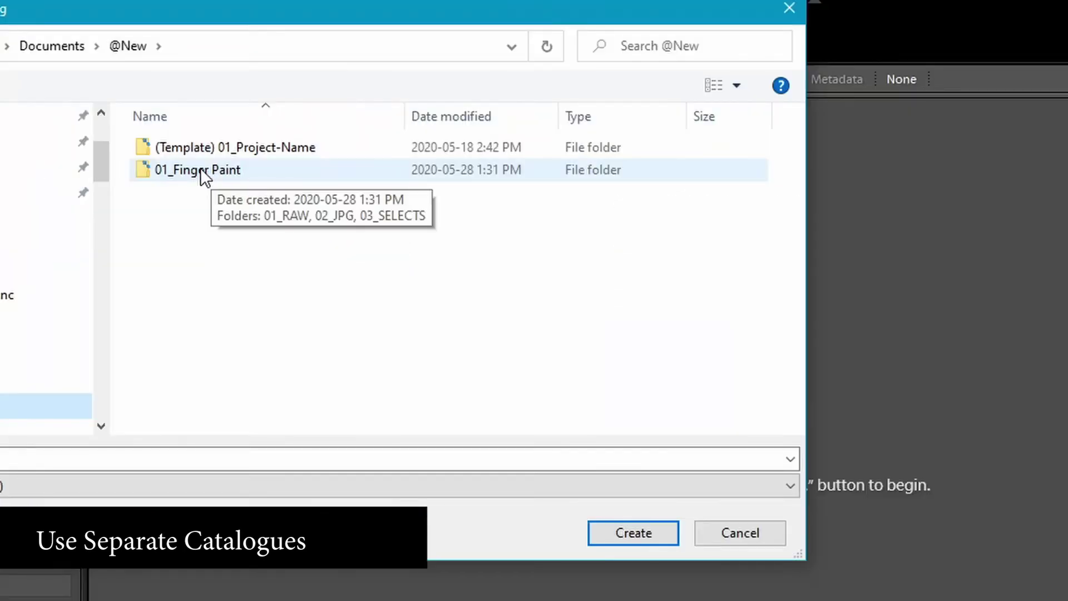
double_click(200, 168)
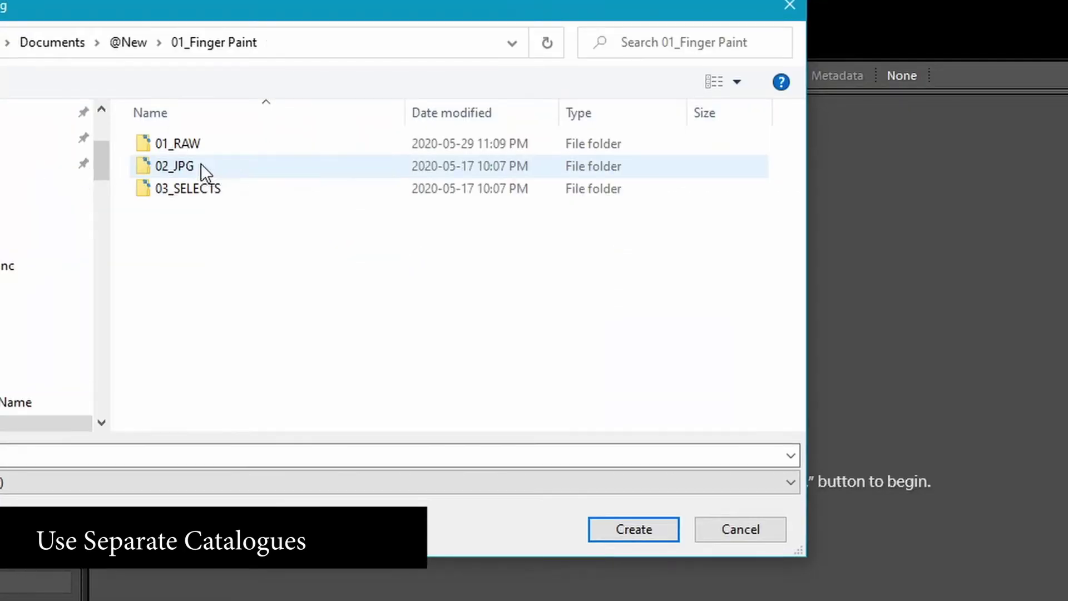
click(226, 191)
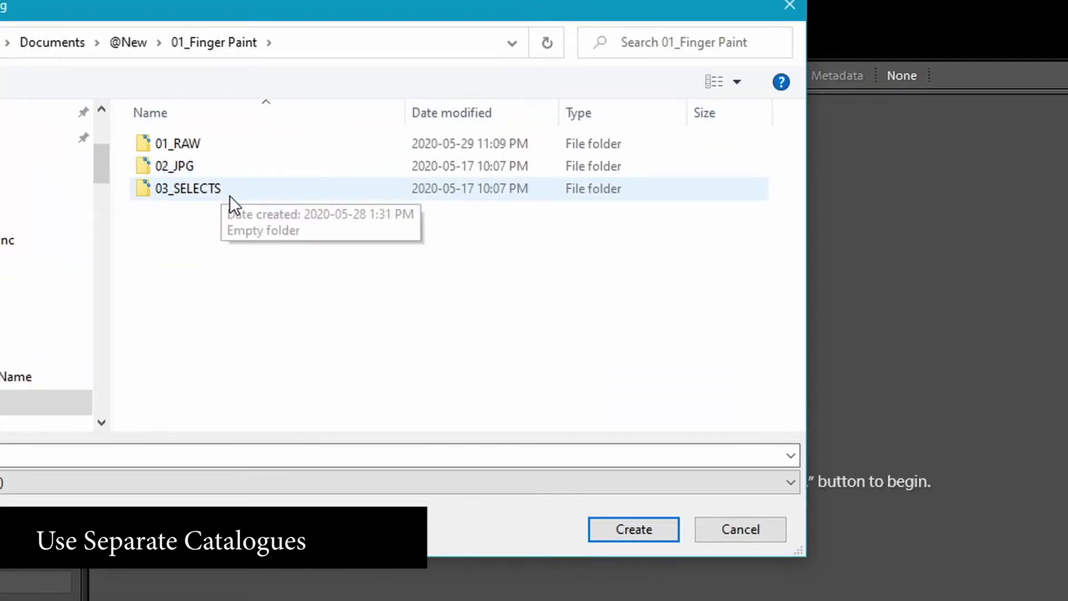
double_click(195, 146)
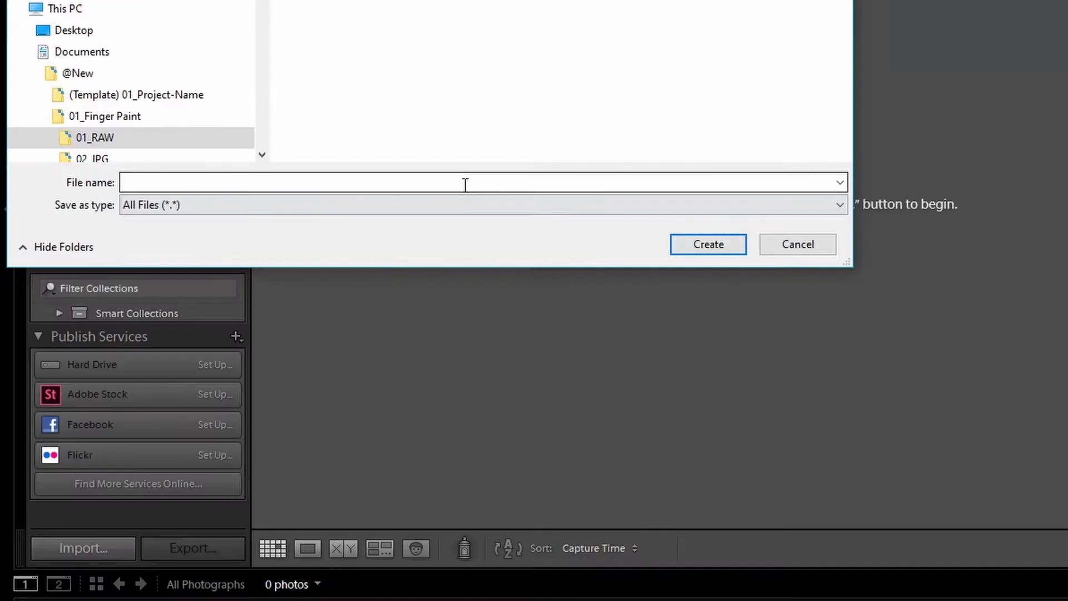
click(465, 184)
text(F)
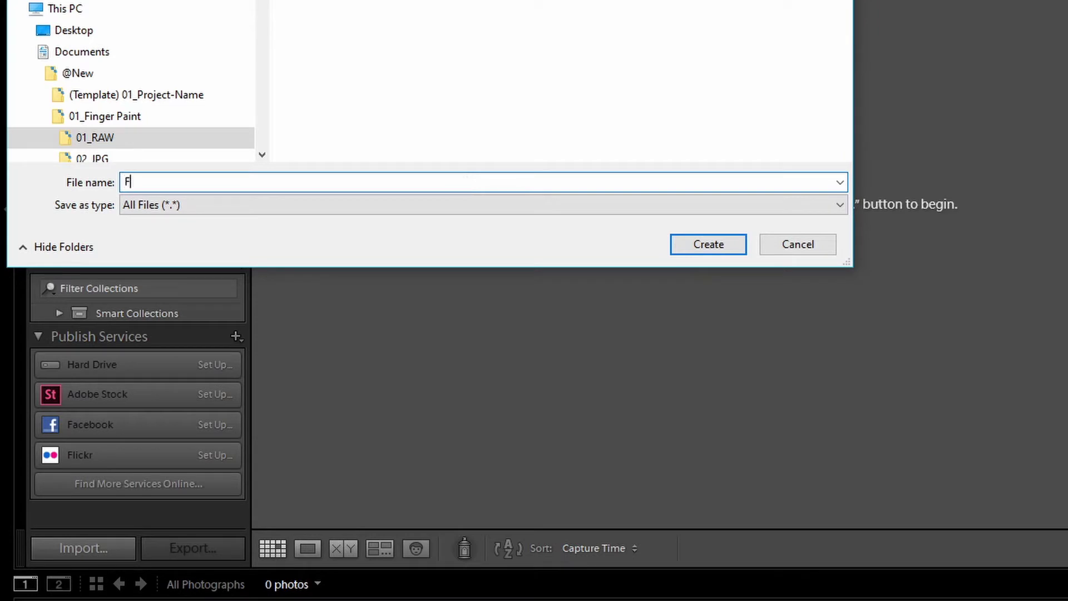
text(ingerPaint)
click(680, 244)
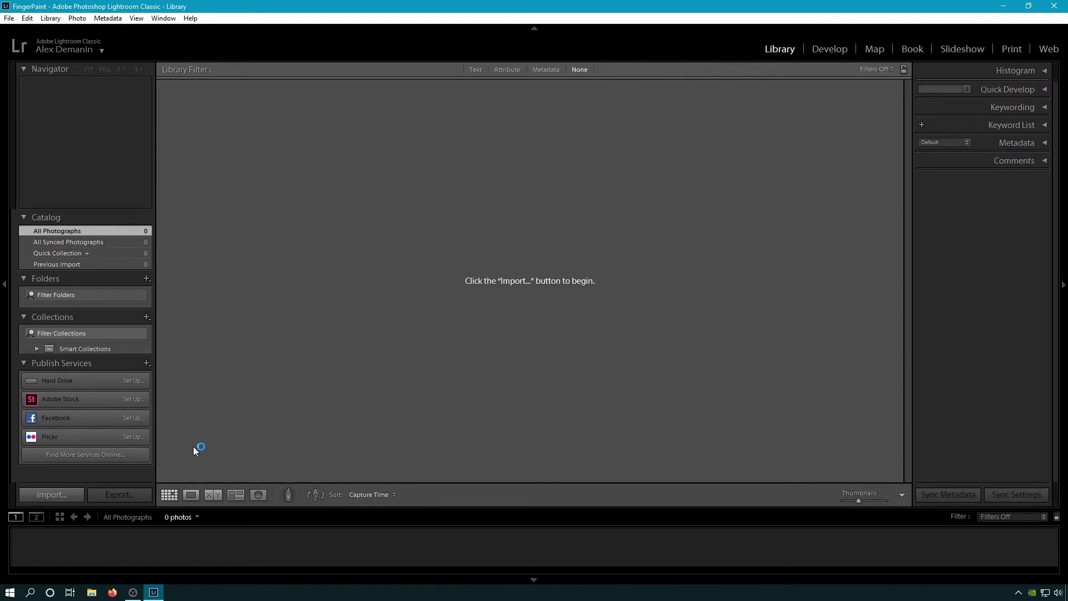
Expand the Library's Histogram, Quick Develop, Keywording, Keyword List, Metadata and Comments panels
click(1043, 71)
click(1043, 170)
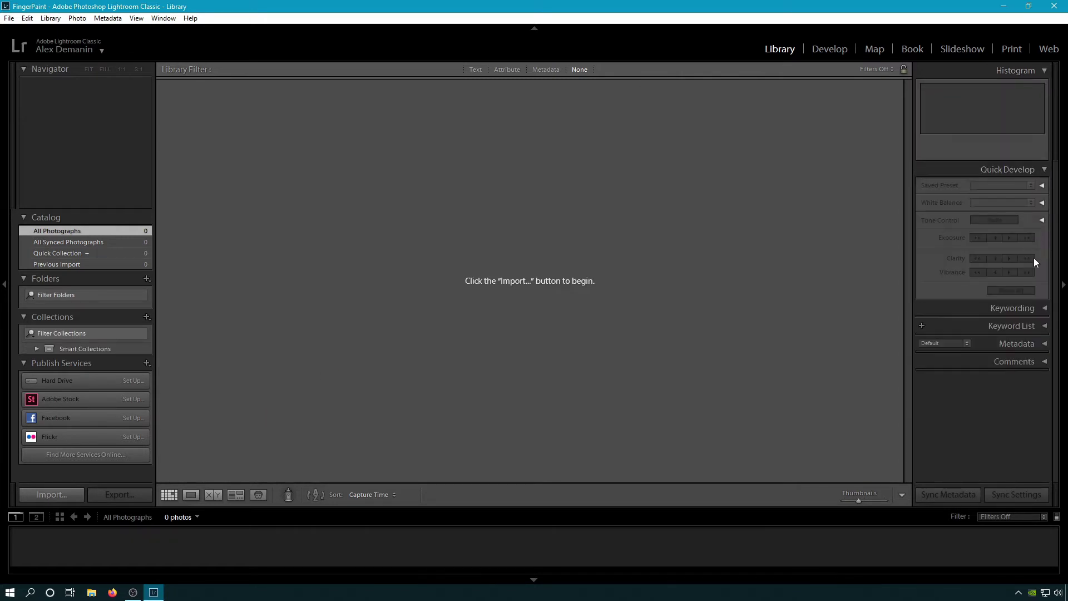
click(1042, 305)
click(1034, 435)
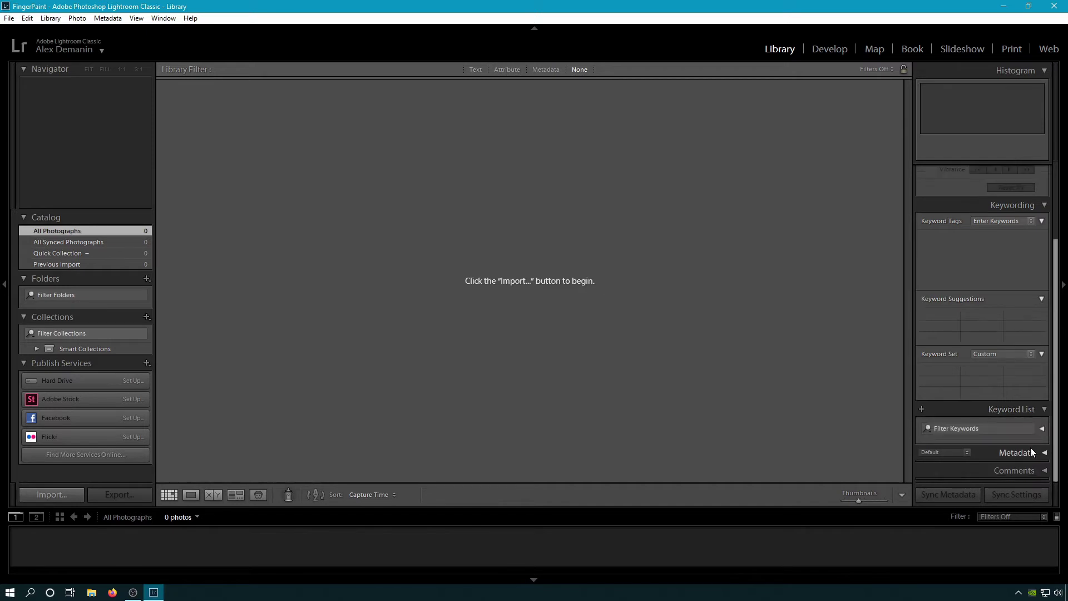
click(1034, 452)
click(1030, 477)
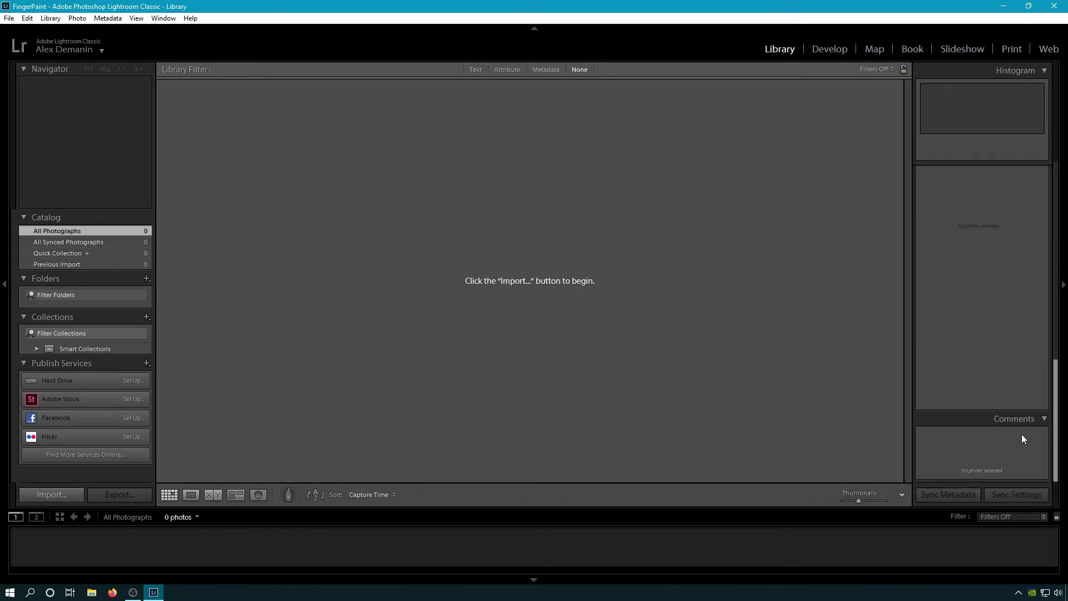
Expand every Develop panel from Basic through Calibration, then return to the Library
click(833, 53)
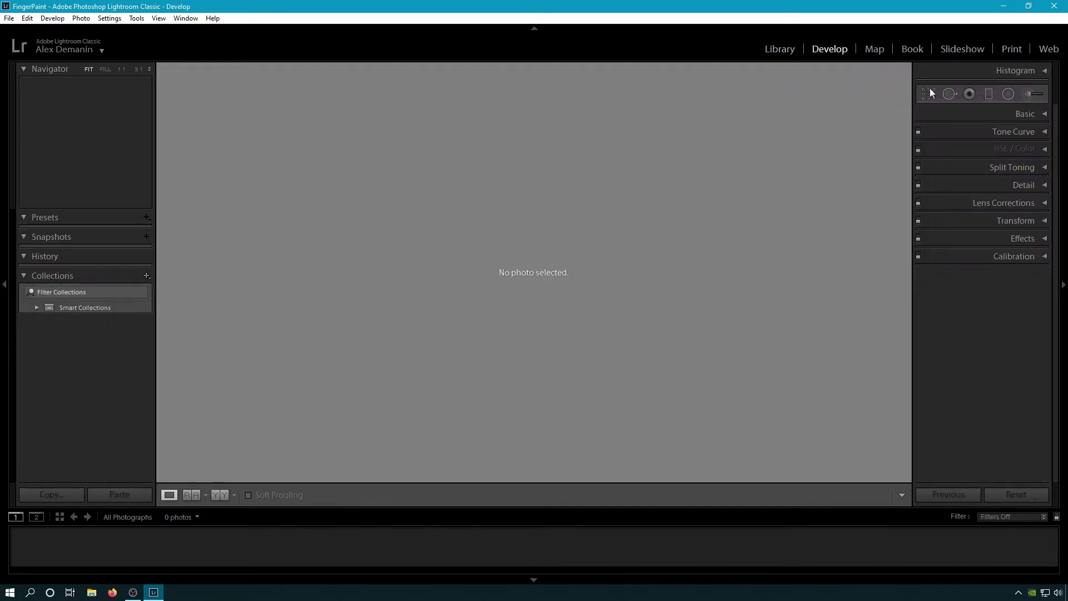
click(1031, 114)
click(1030, 378)
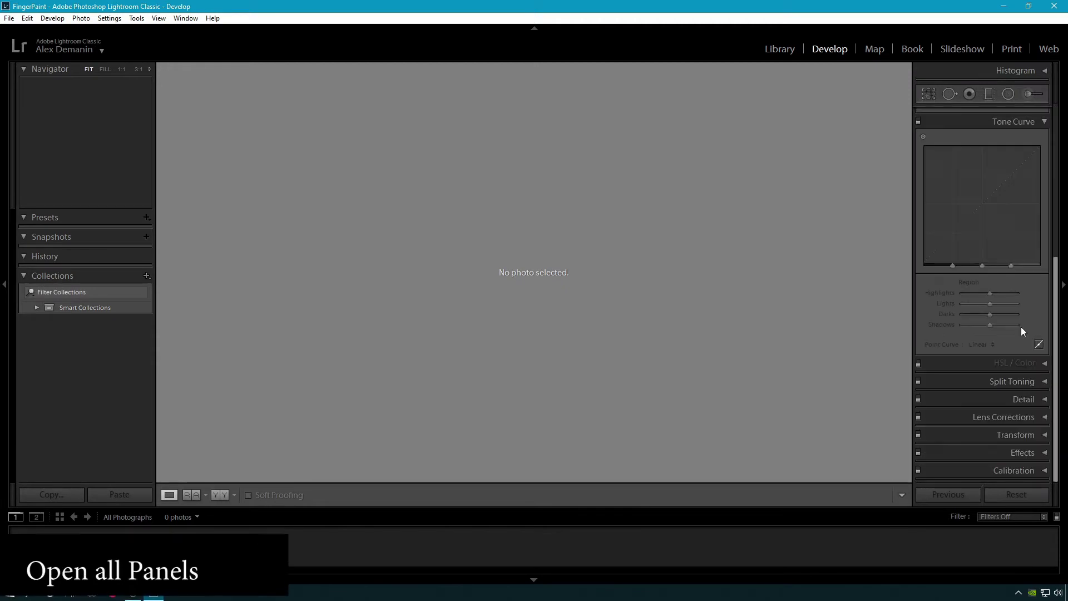
click(1025, 375)
click(1037, 269)
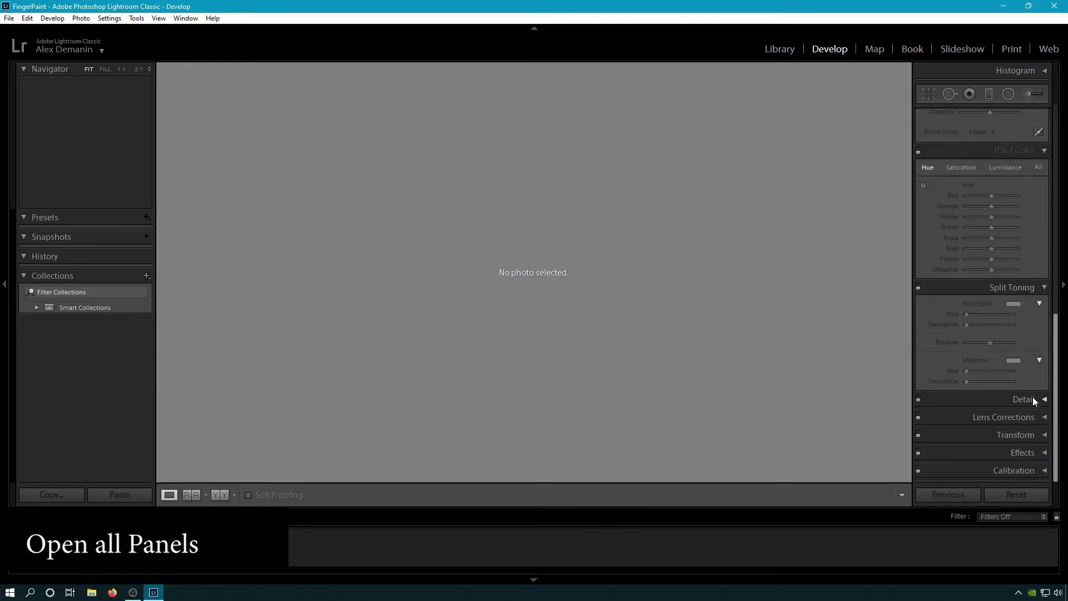
click(1033, 399)
click(1026, 414)
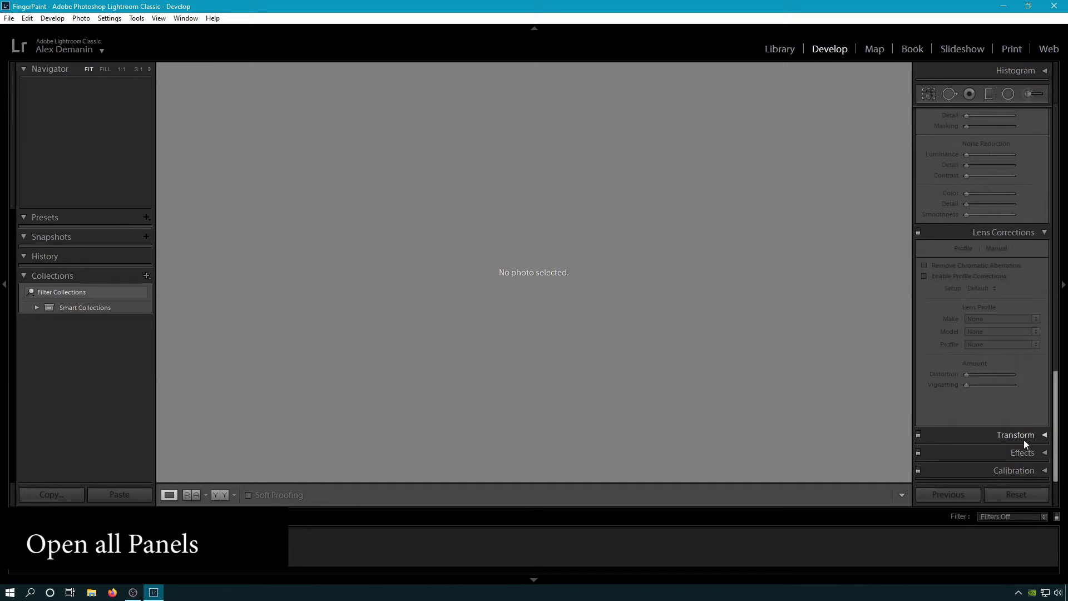
click(1024, 437)
click(1022, 452)
click(1017, 471)
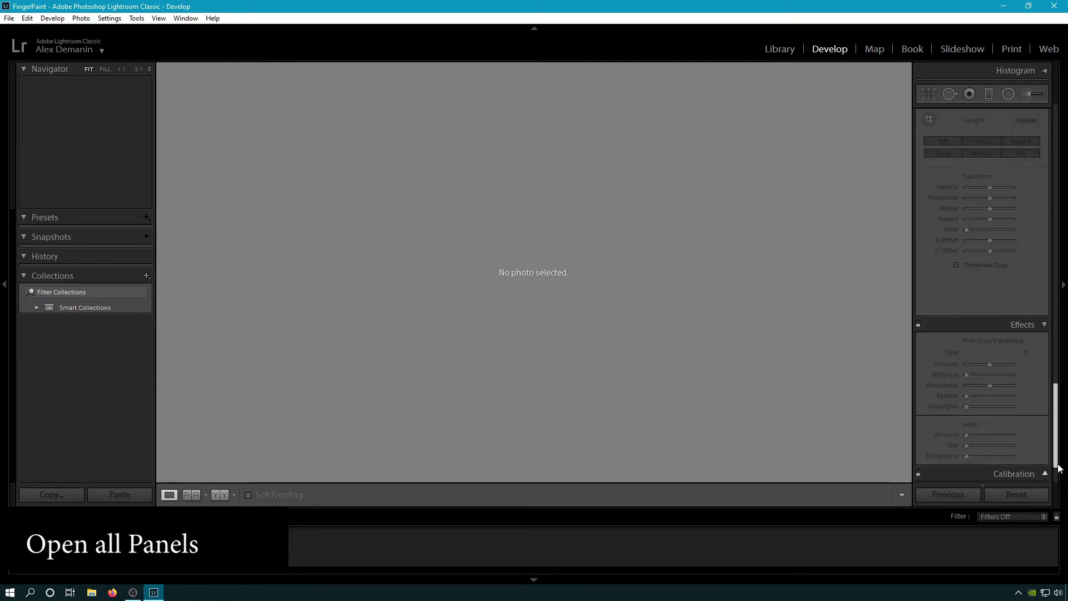
drag(1057, 450, 1053, 95)
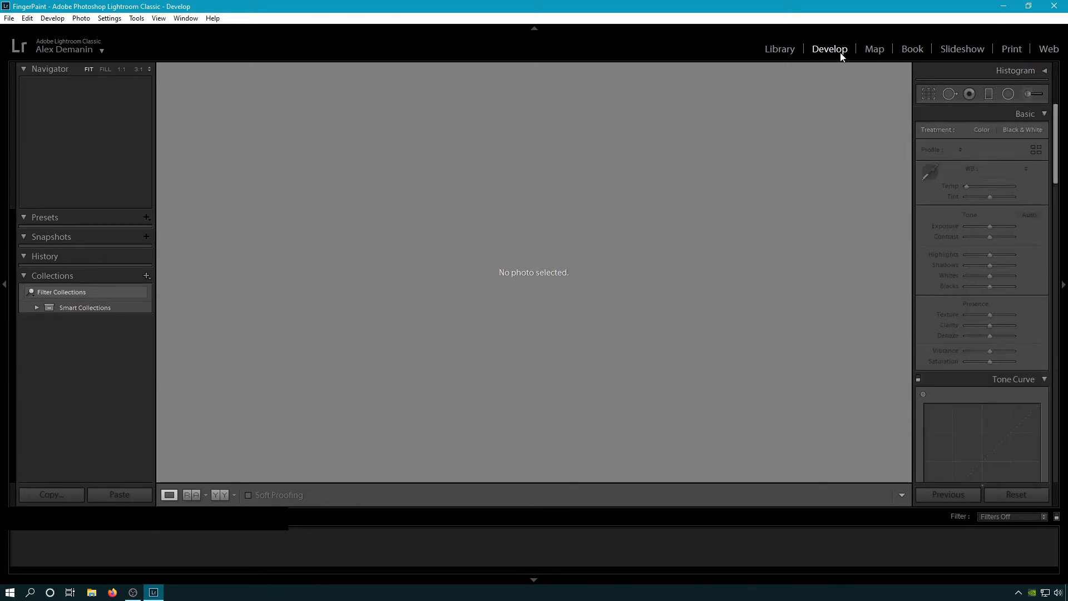
click(775, 50)
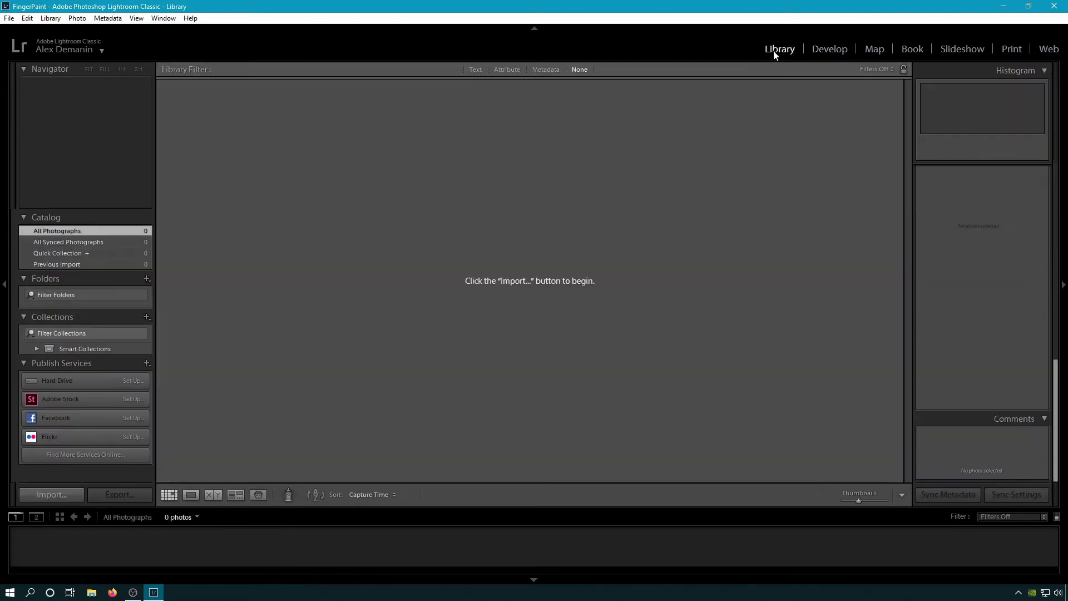
click(53, 495)
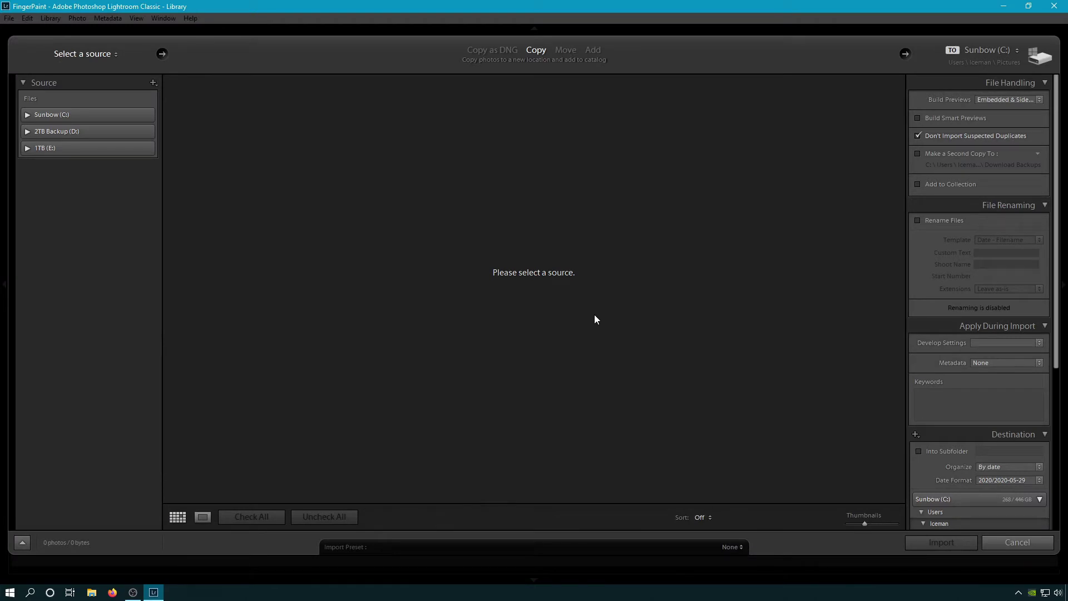
click(58, 114)
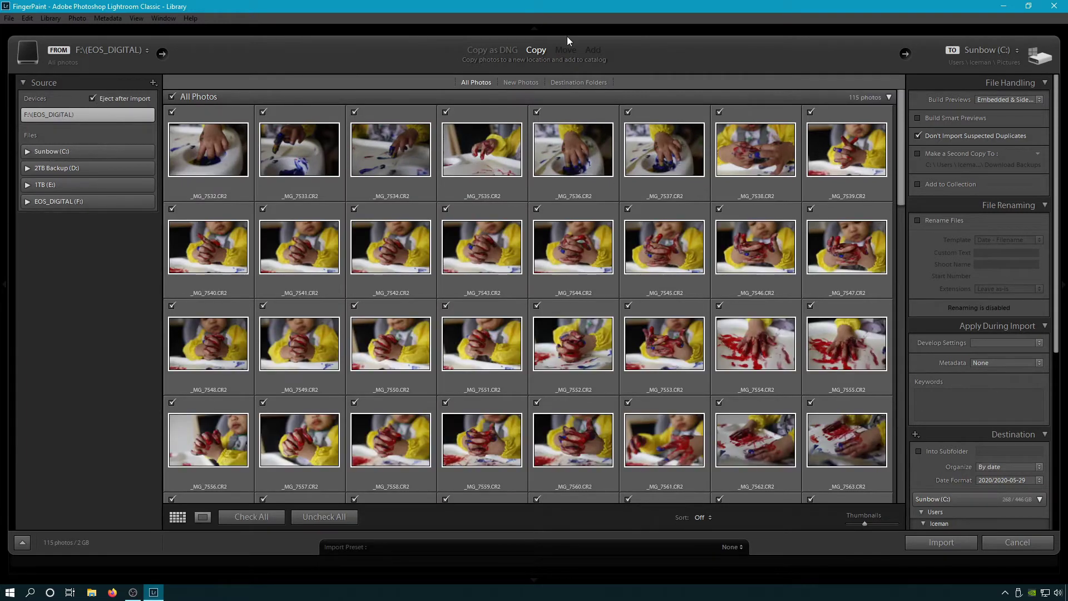
click(533, 53)
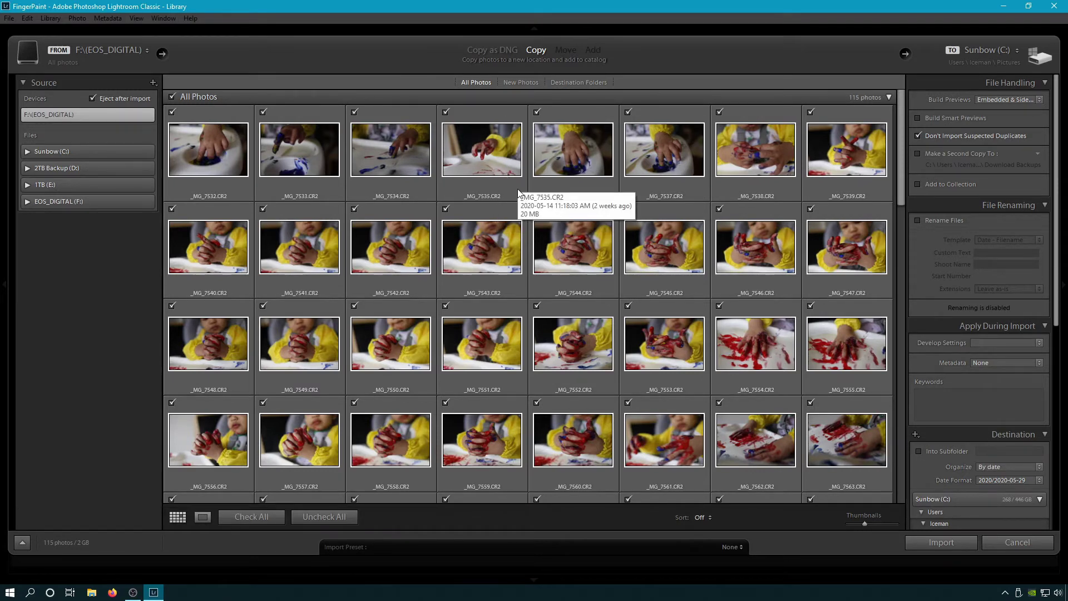
Build 1:1 previews on import and rename files using the Custom Name template
click(984, 102)
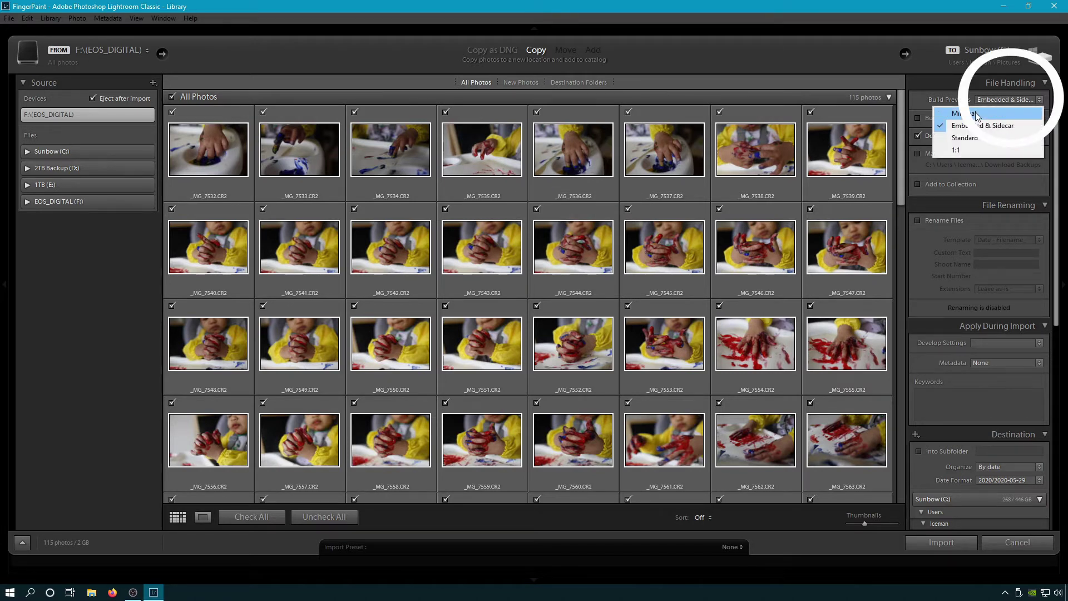
click(961, 150)
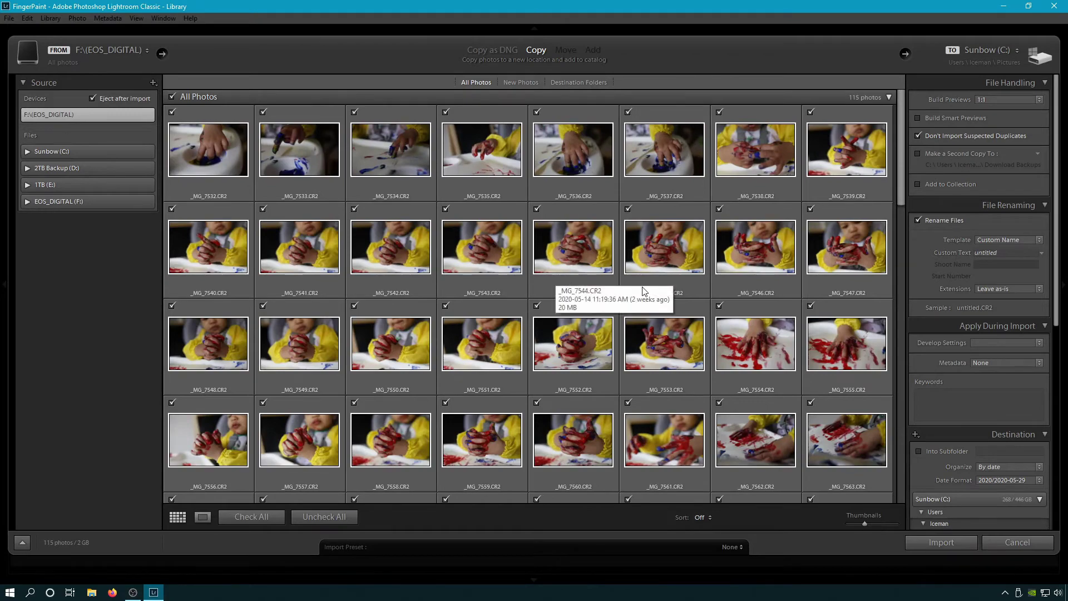
click(1011, 253)
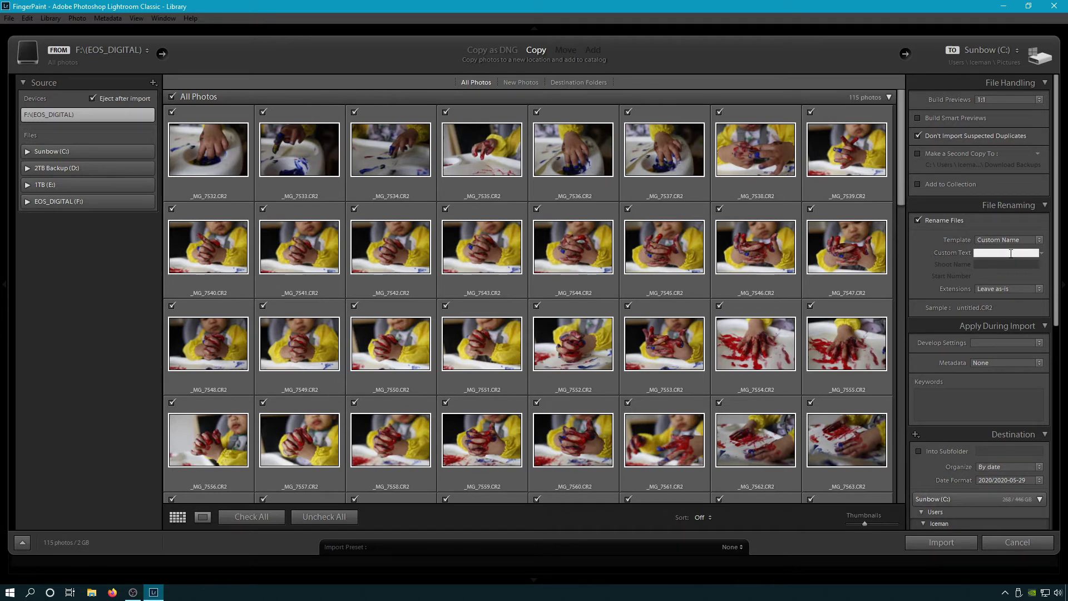
Use custom text Fingerpaint with the Custom Name - Sequence template, giving Fingerpaint-1.CR2
text(Fingerpaint)
click(1004, 239)
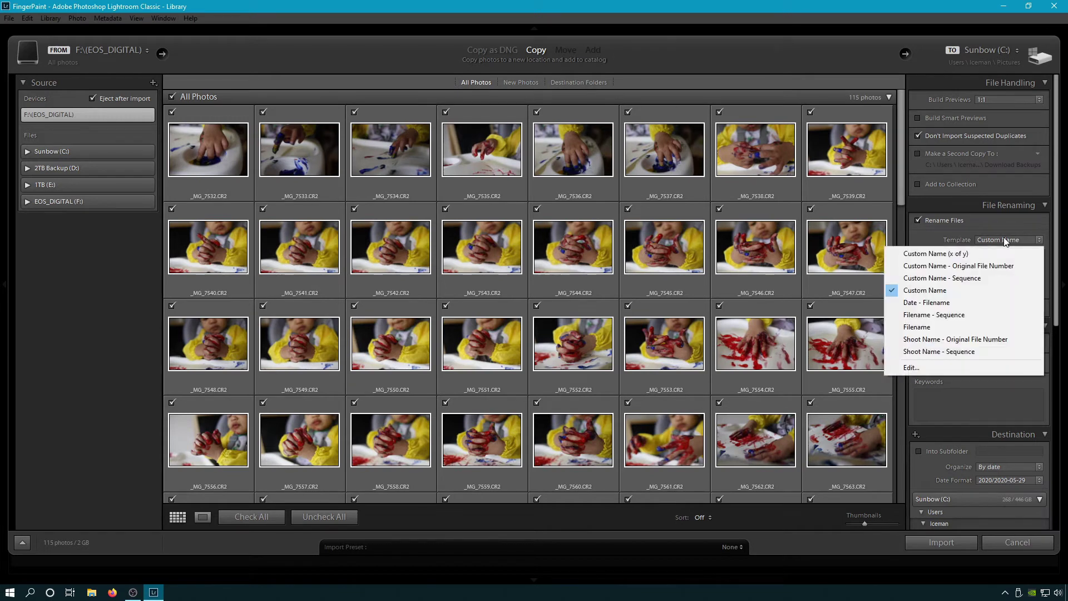
click(989, 278)
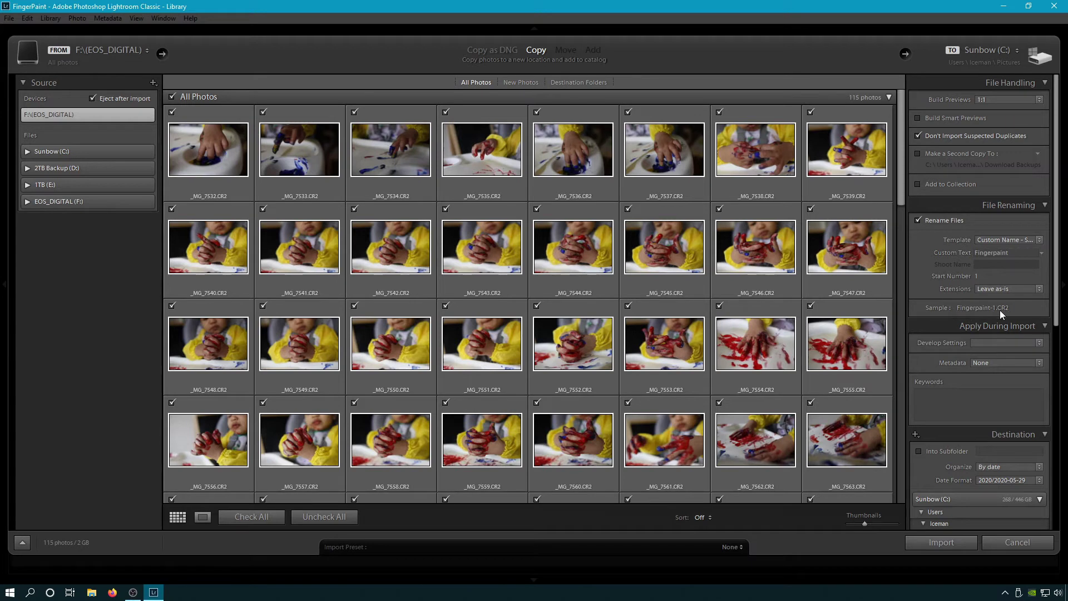
drag(1056, 300, 1056, 341)
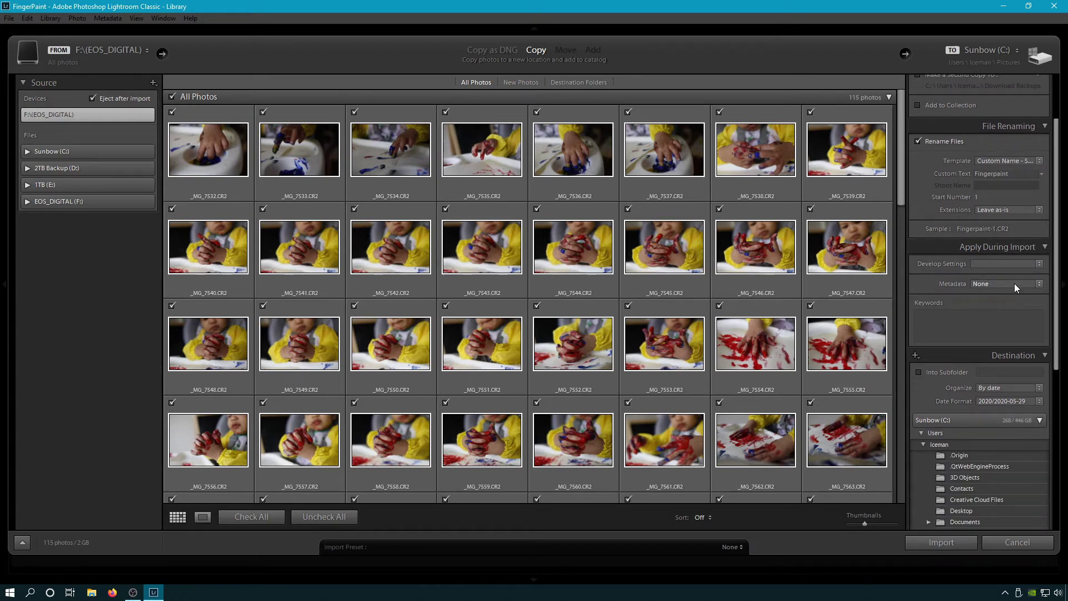
drag(1058, 270, 1050, 323)
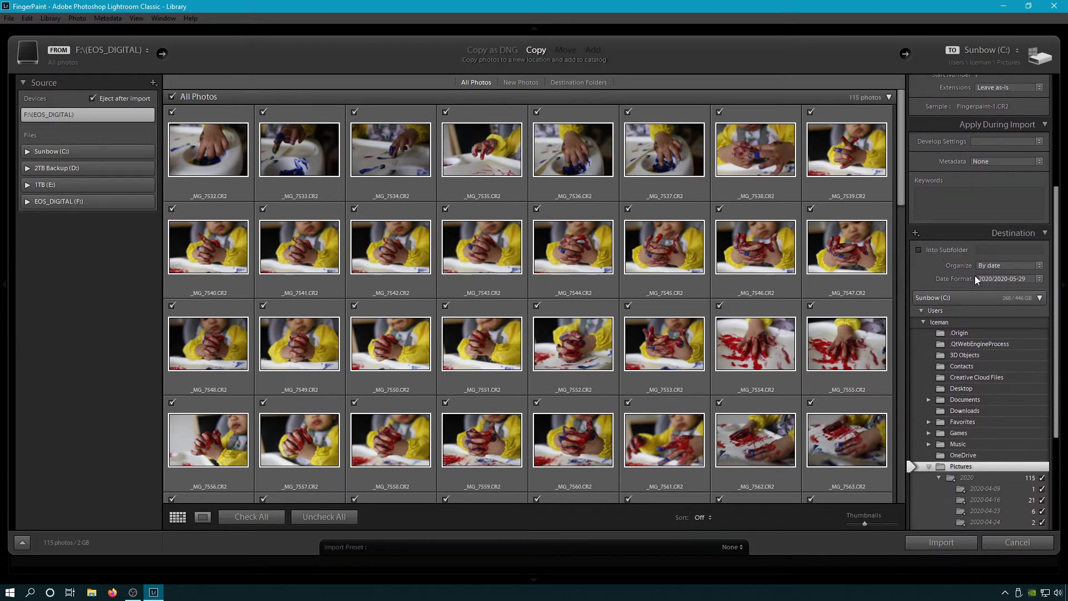
scroll(946, 230, down, 3)
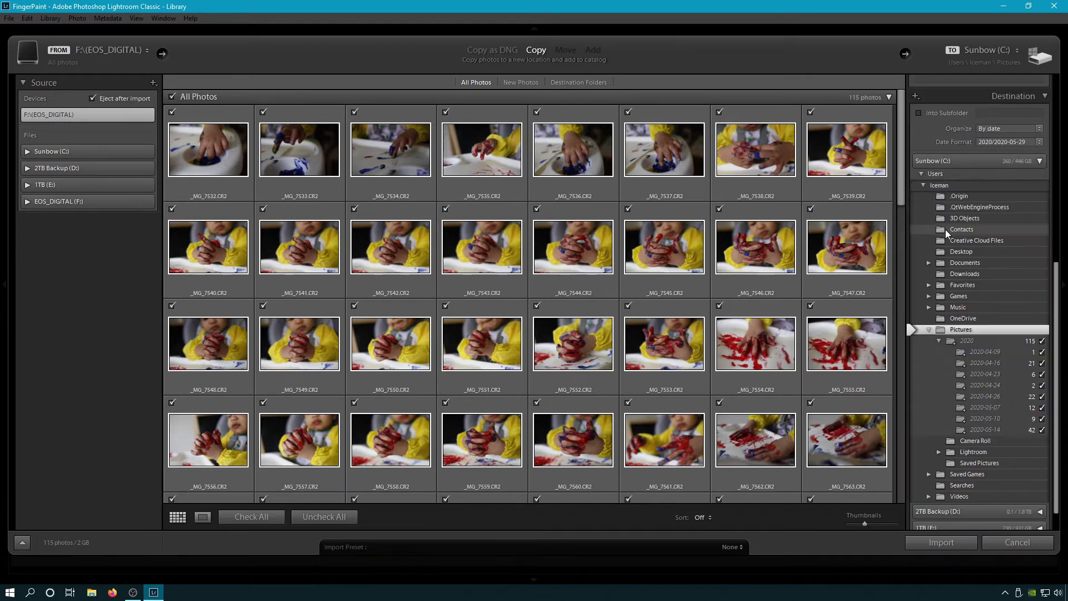
click(929, 329)
click(926, 368)
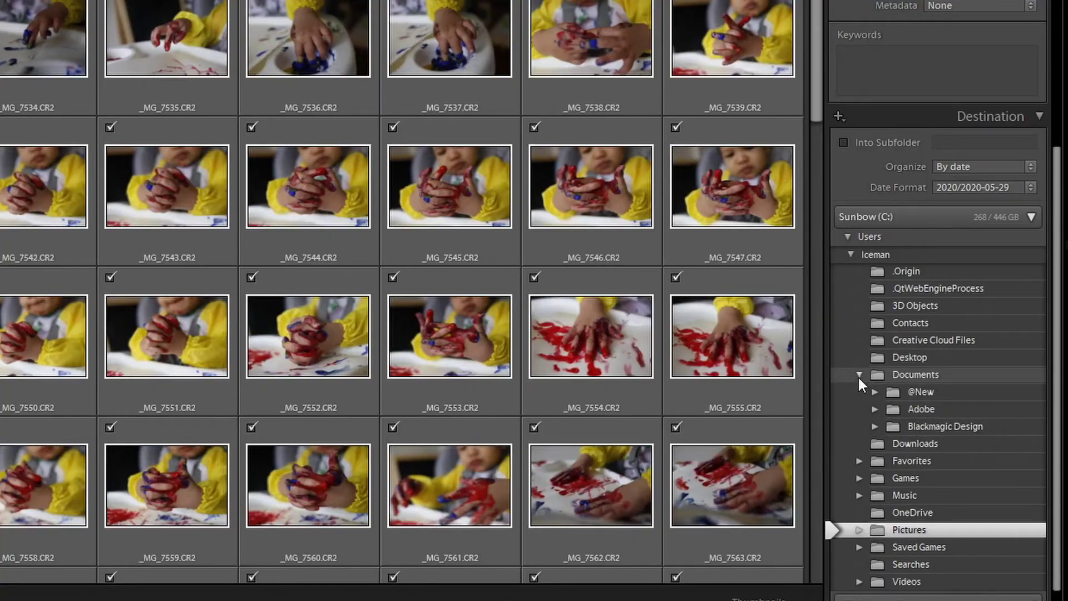
click(876, 392)
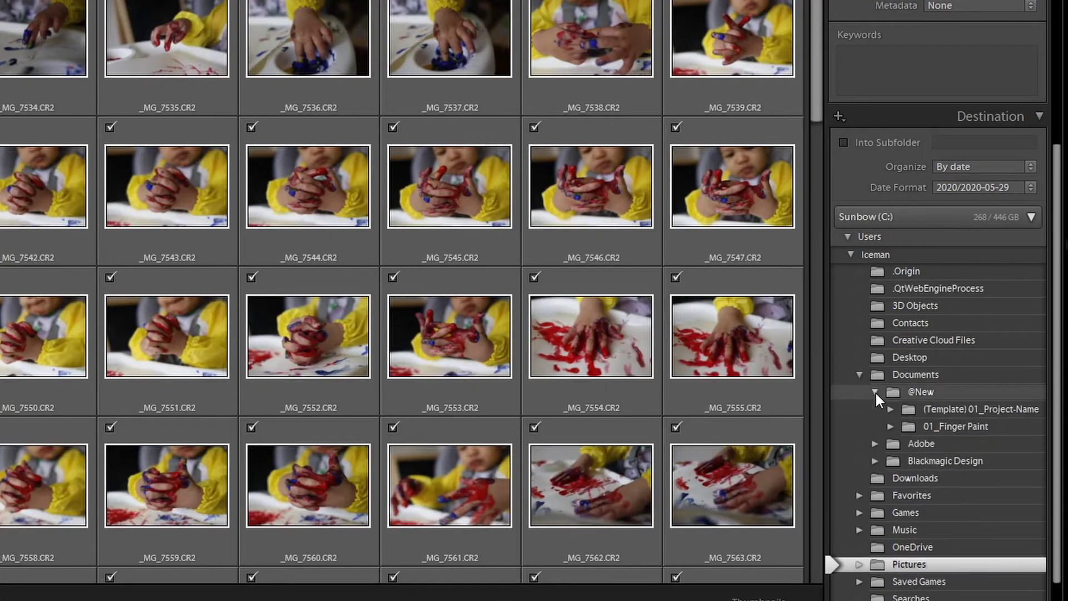
click(942, 425)
click(947, 444)
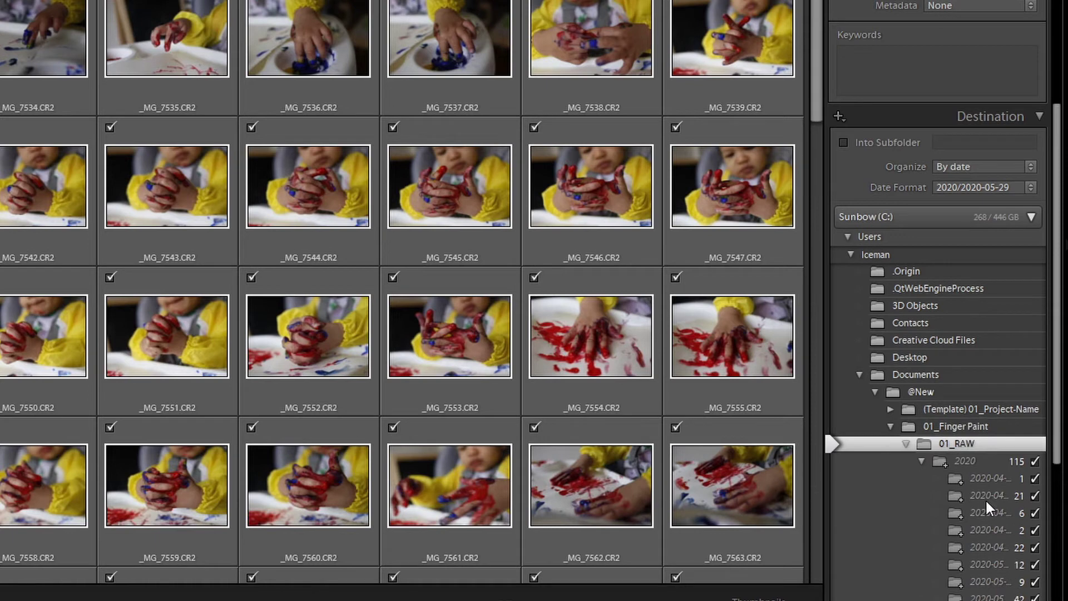
scroll(986, 499, down, 5)
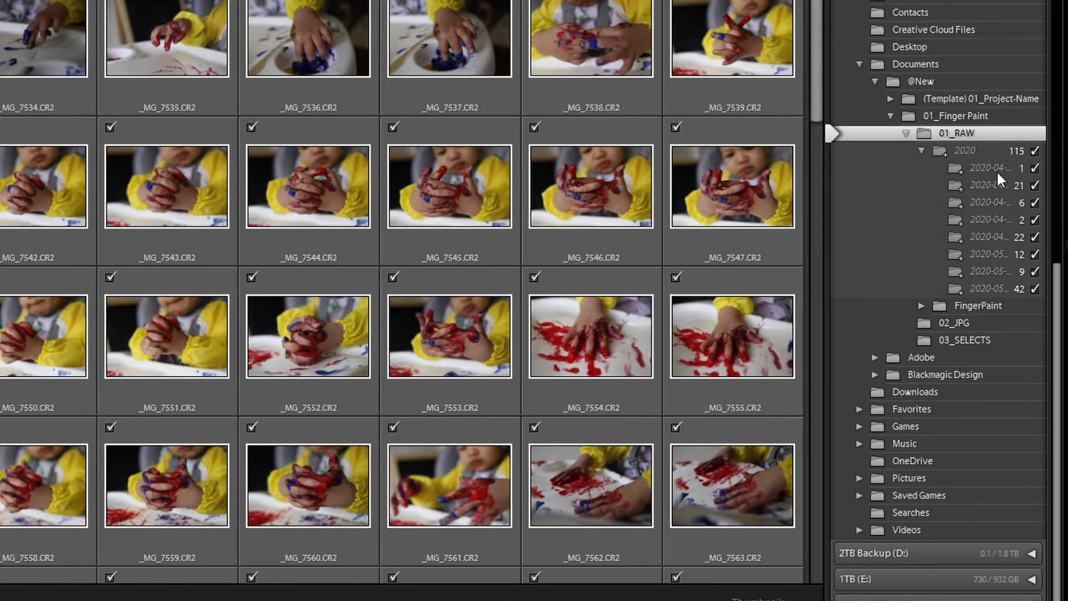
drag(1057, 320, 1057, 223)
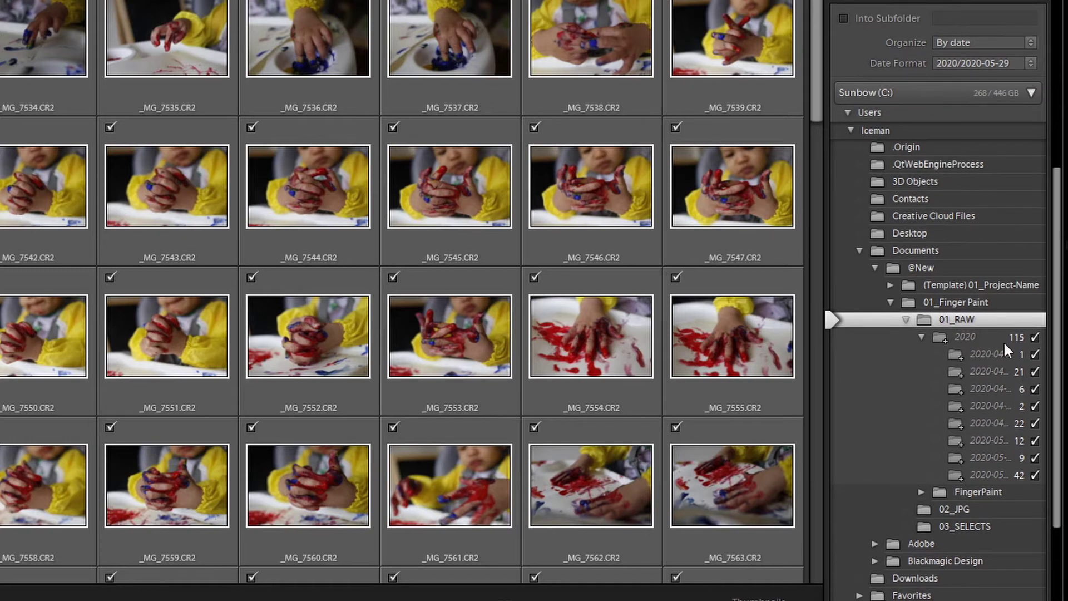
click(979, 39)
click(951, 83)
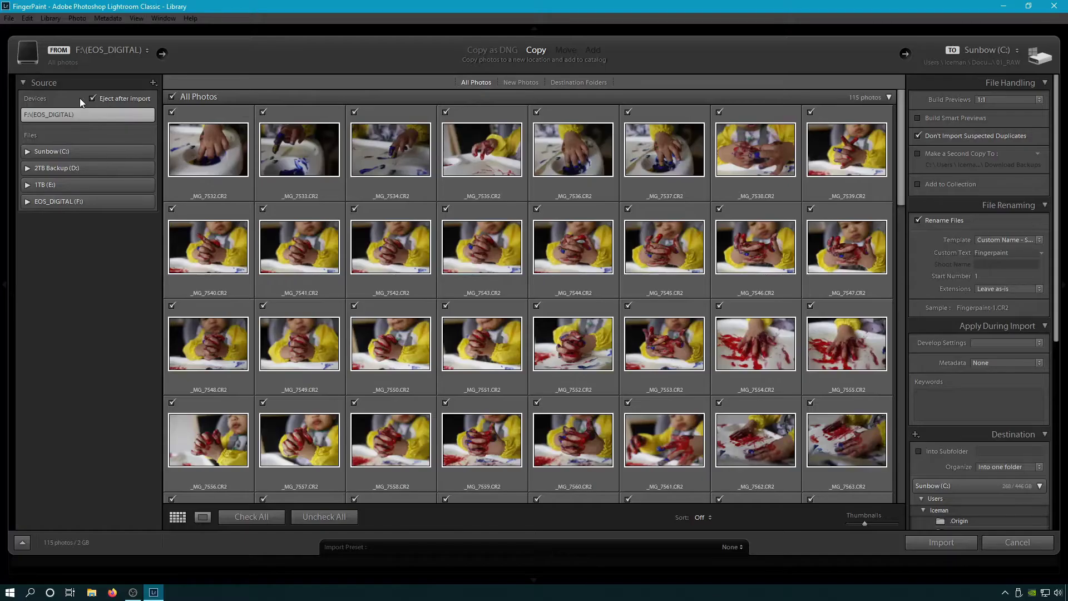
Import only _MG_7550 without ejecting the card afterwards
click(92, 99)
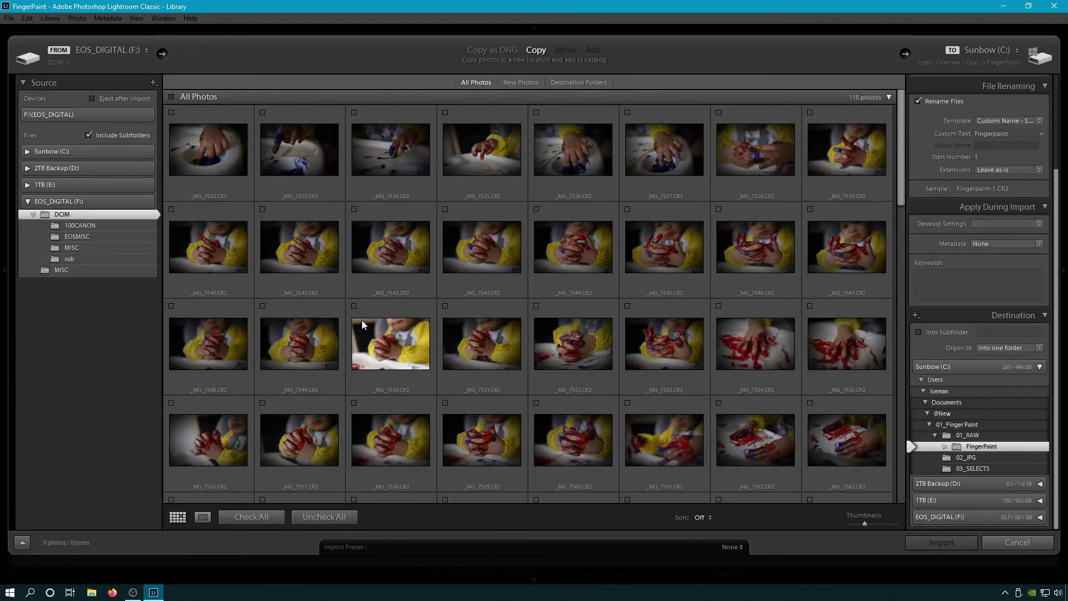
click(354, 306)
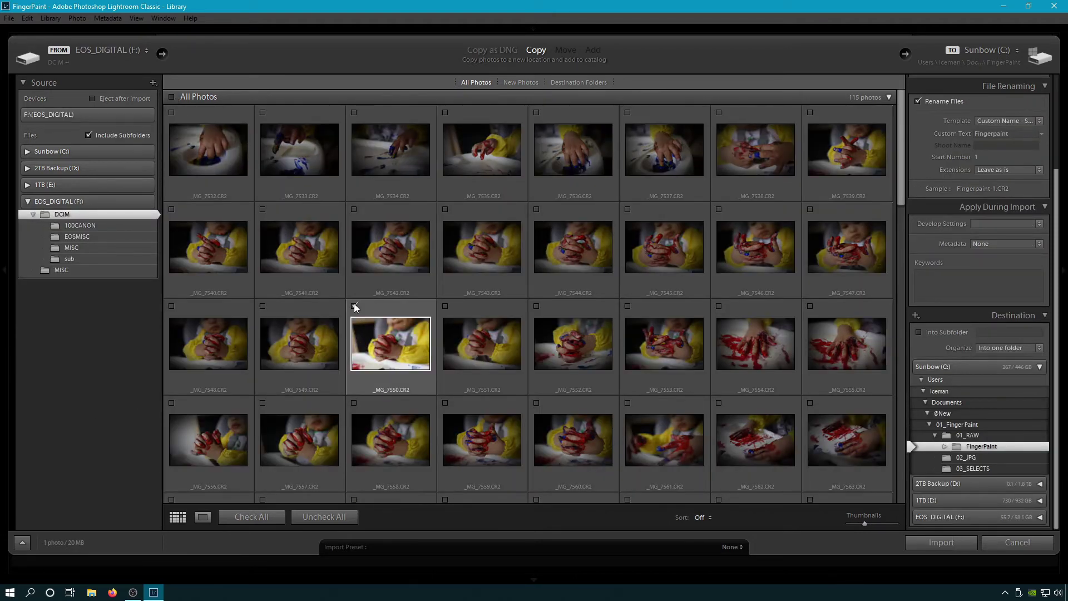
click(946, 545)
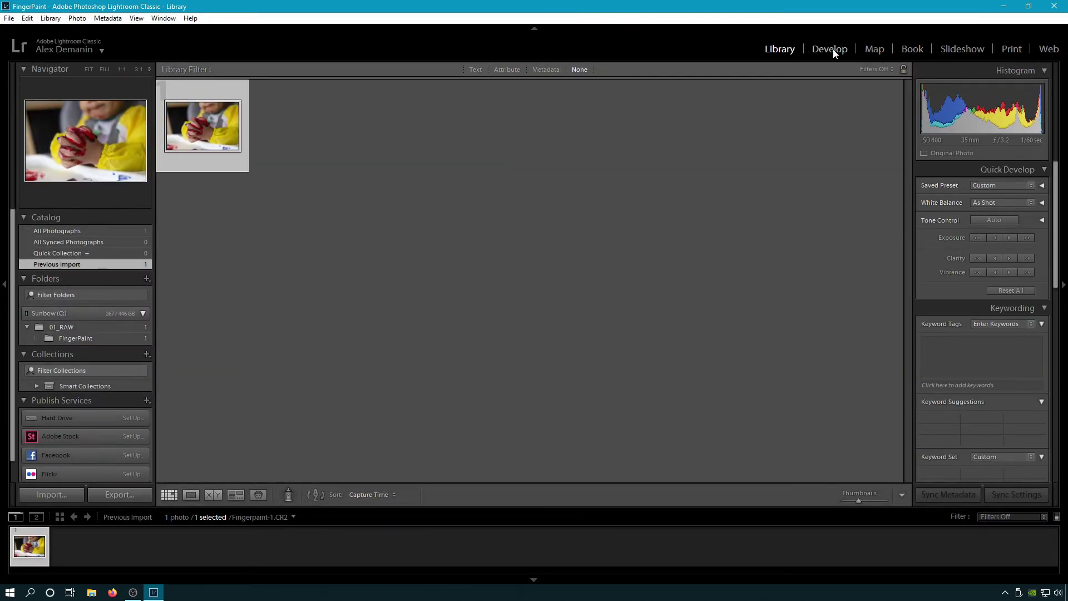
click(829, 50)
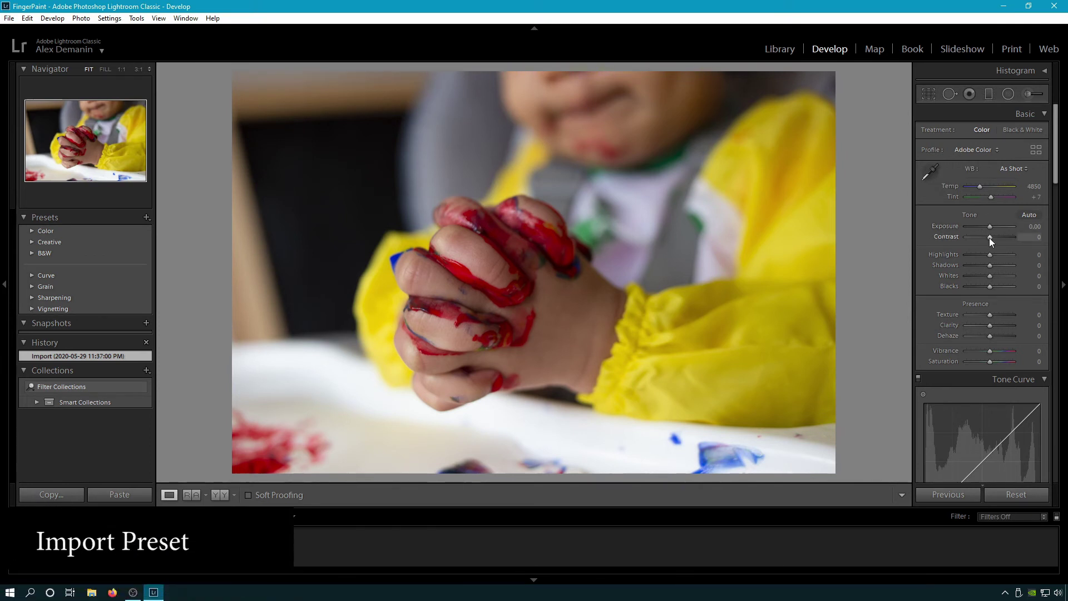
Set Contrast +12, Highlights −50, Saturation +12, and sharpening Amount 57 with Radius 1.6
drag(990, 239, 978, 255)
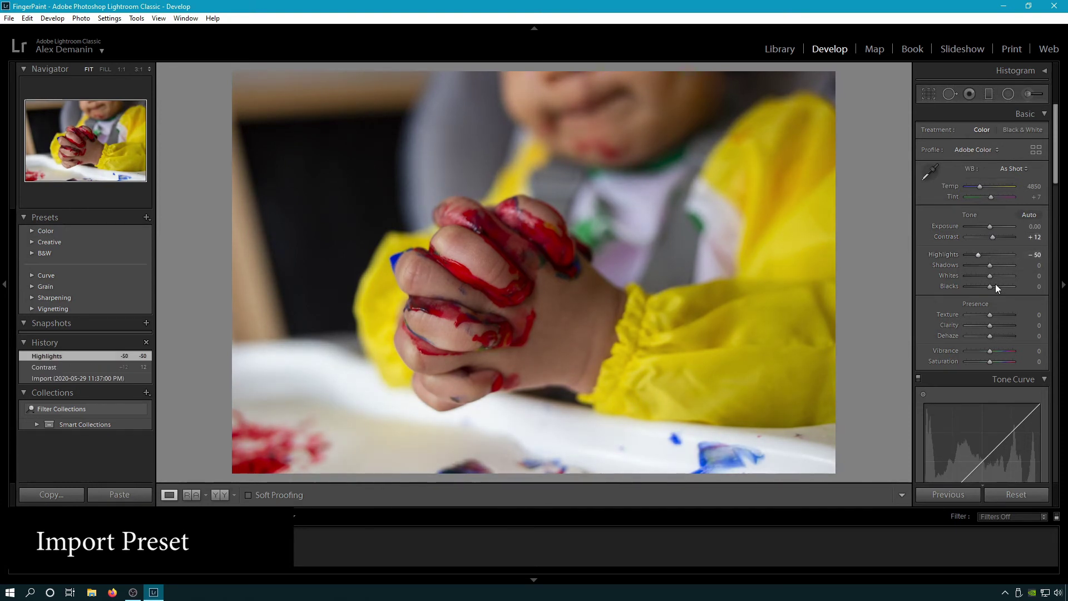
drag(990, 362, 994, 360)
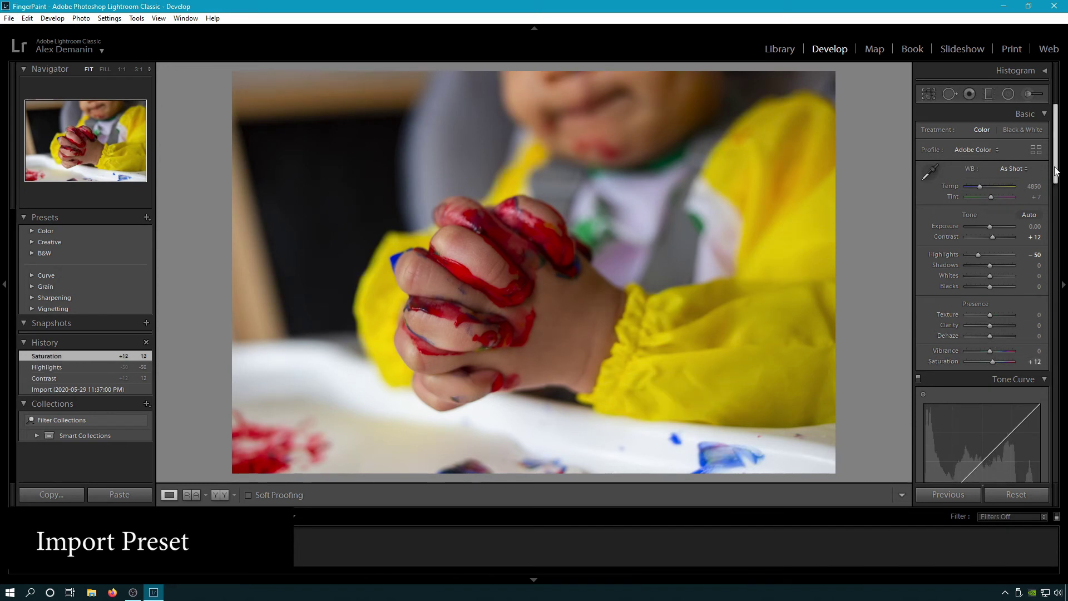
drag(1055, 172, 1055, 334)
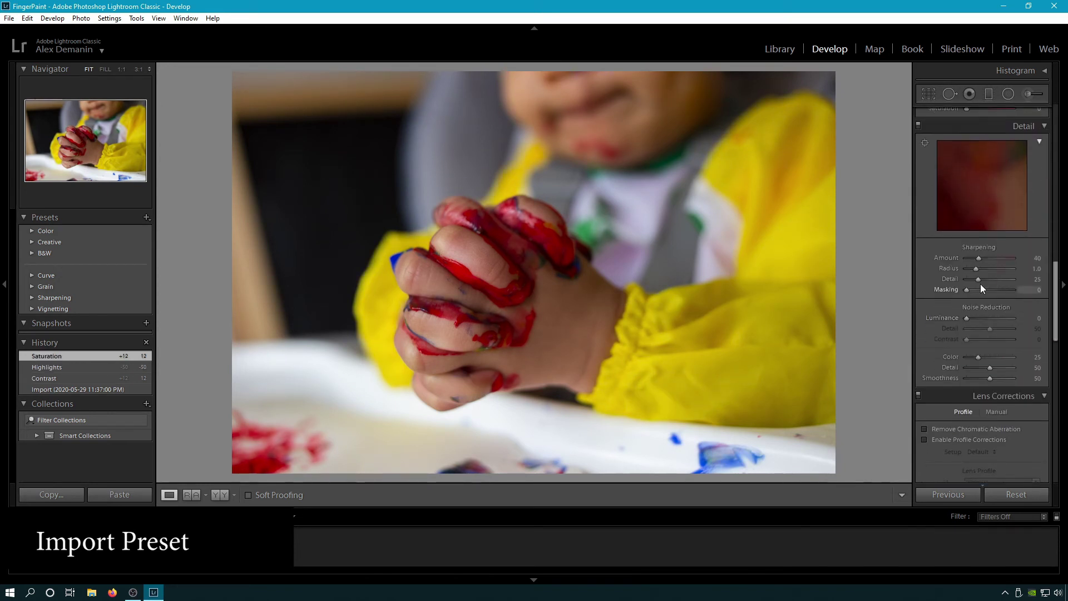
drag(979, 258, 985, 258)
drag(976, 269, 987, 270)
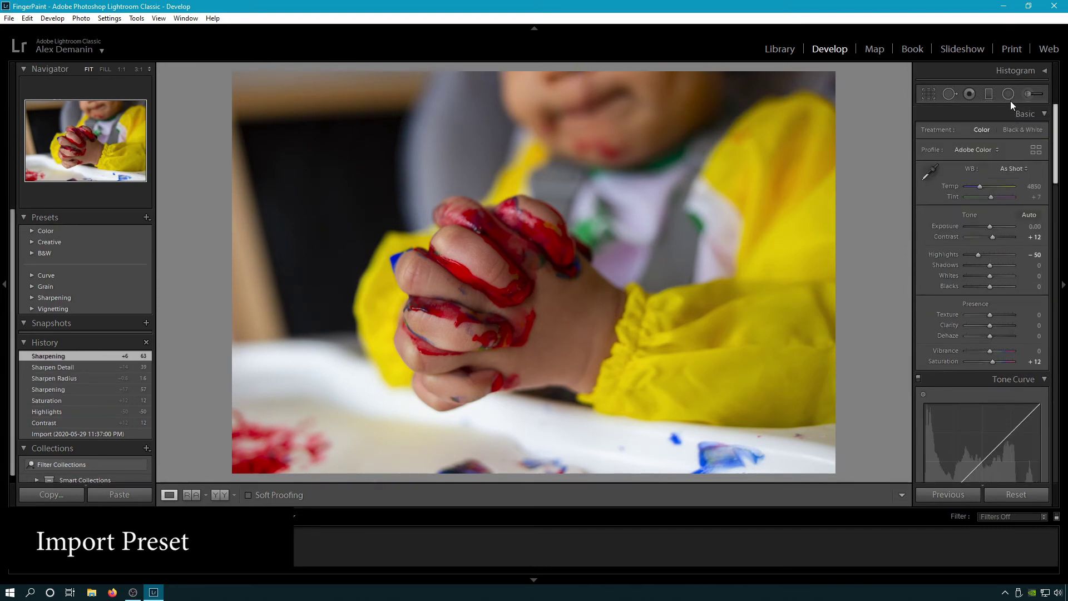
Save the current settings as a new develop preset named with the photographer's surname plus 'Import'
click(146, 217)
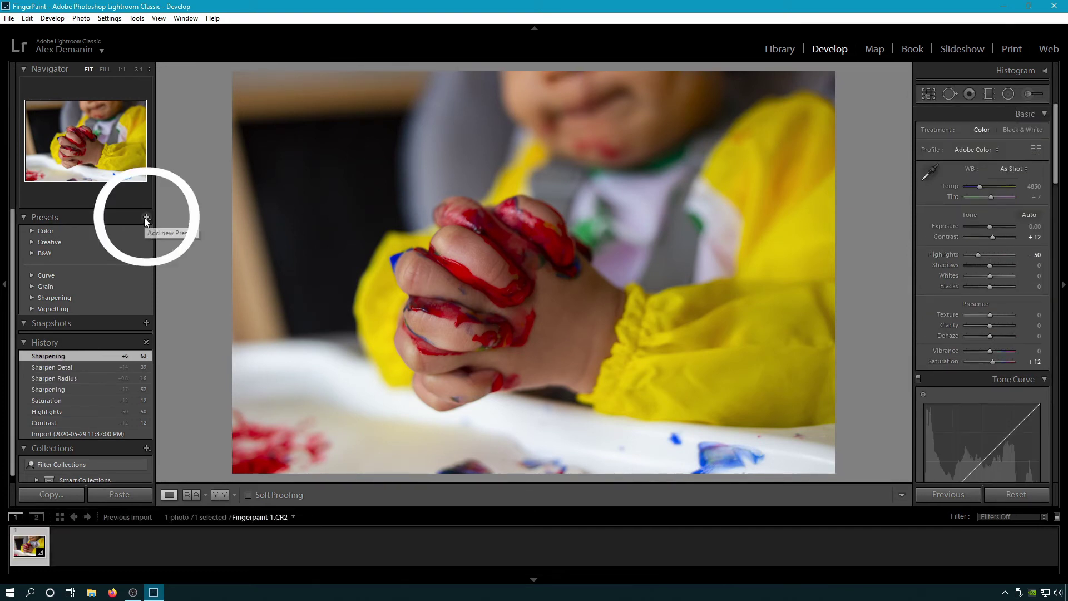
click(174, 232)
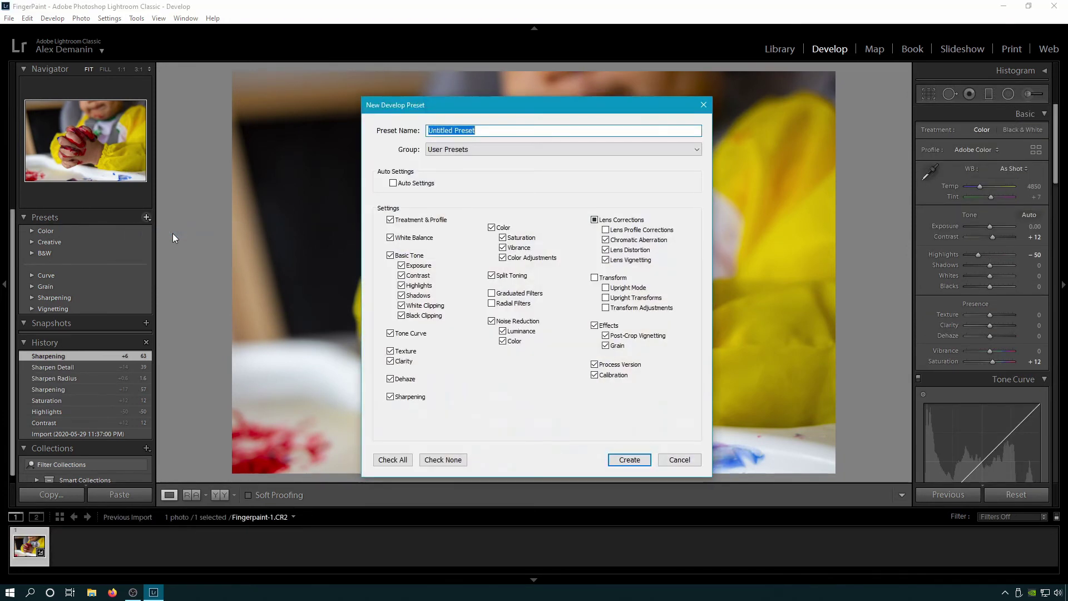
text(Demanin Import)
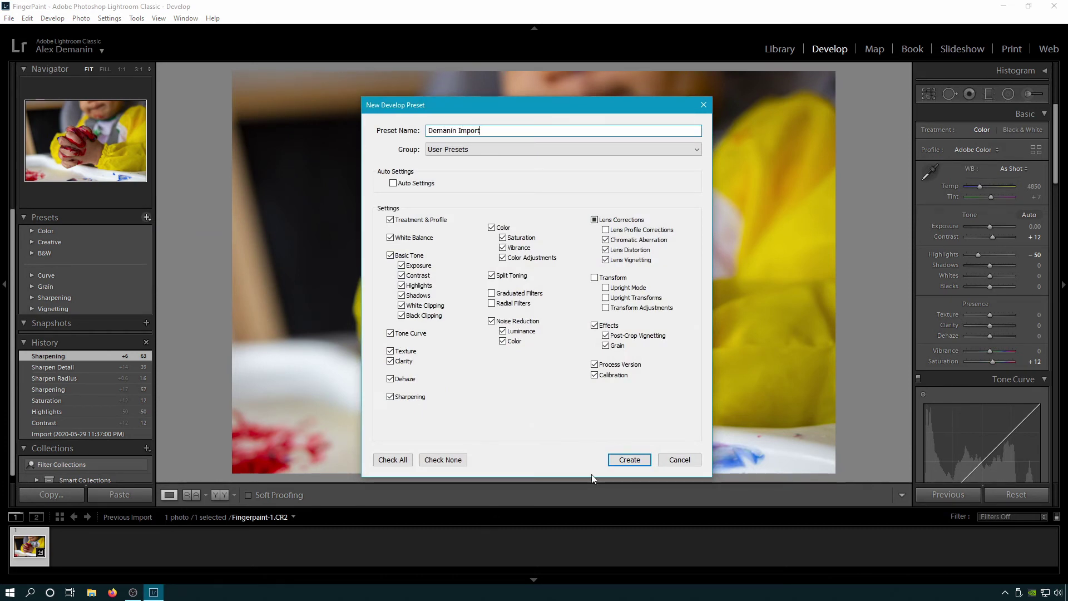
click(629, 460)
Set the new surname Import preset to Apply on Import
click(69, 341)
right_click(69, 341)
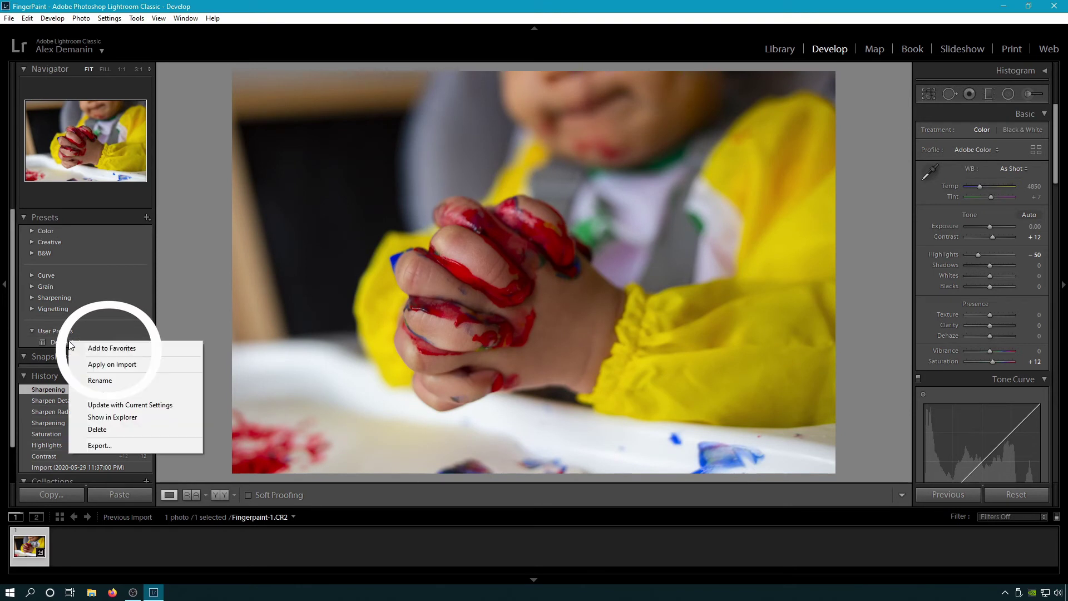
click(123, 369)
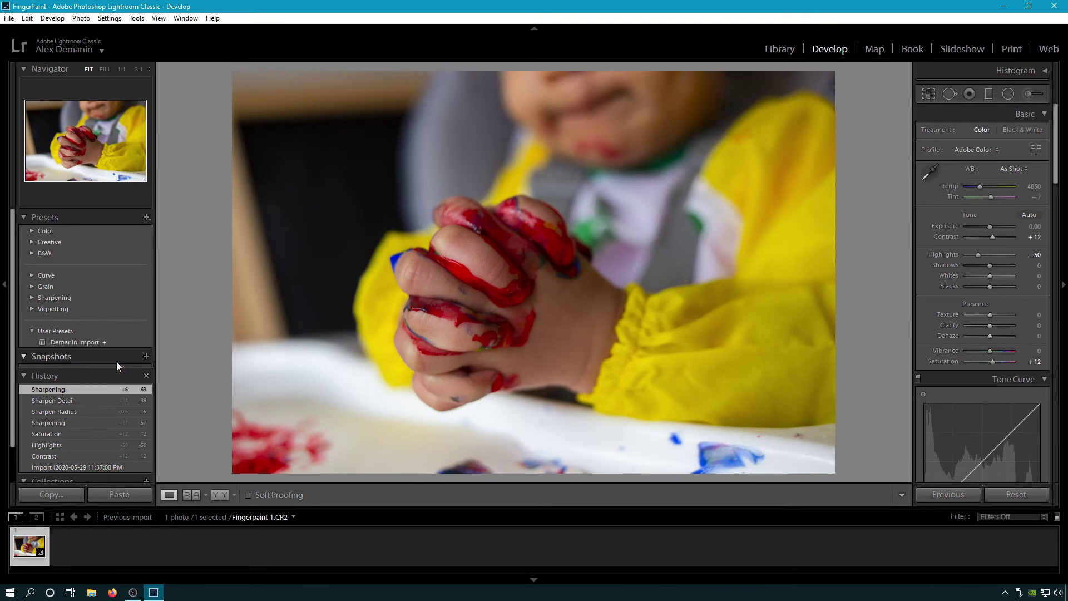
click(779, 49)
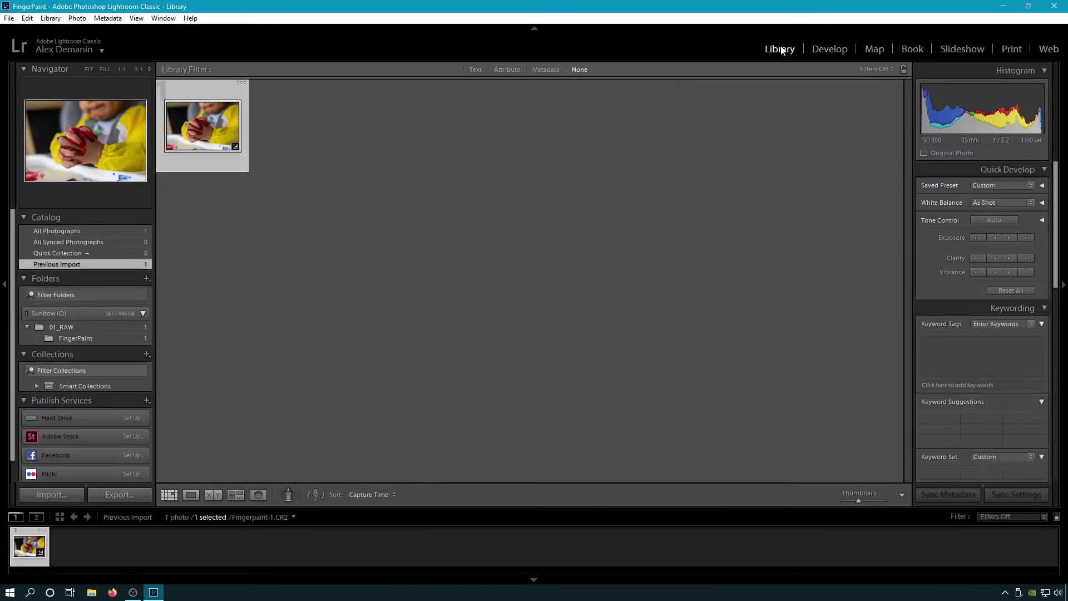
Start an import from the card with only _MG_7562.CR2 selected
click(64, 496)
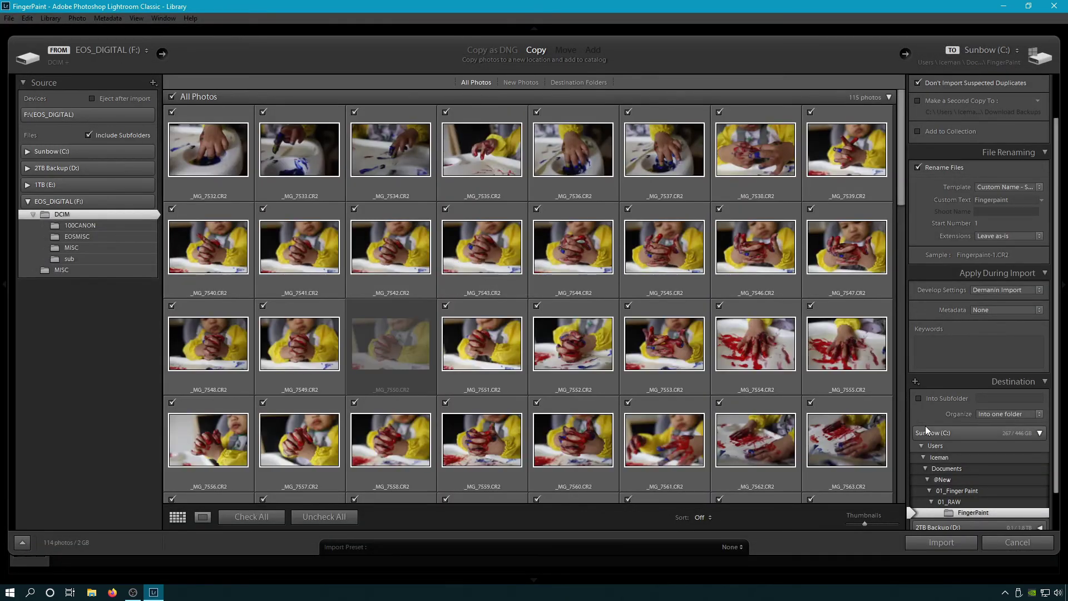
click(183, 96)
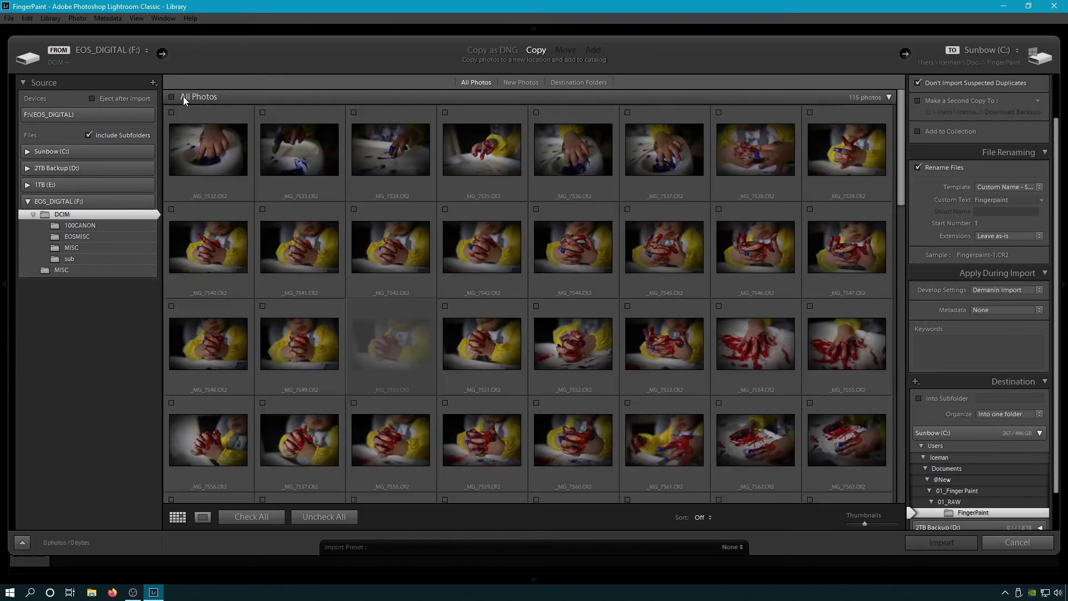
scroll(663, 448, down, 2)
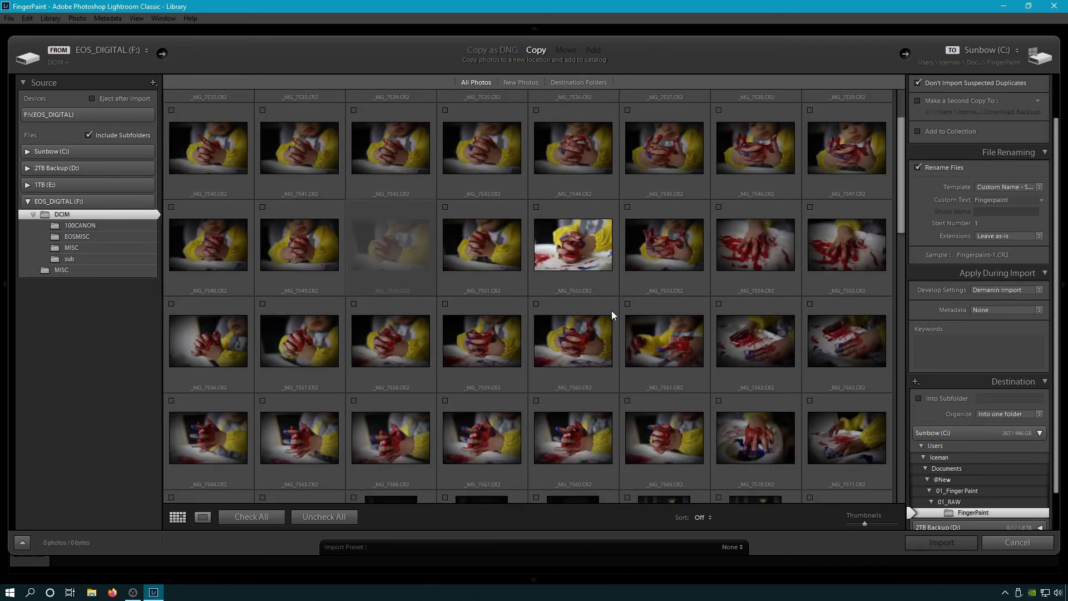
click(628, 400)
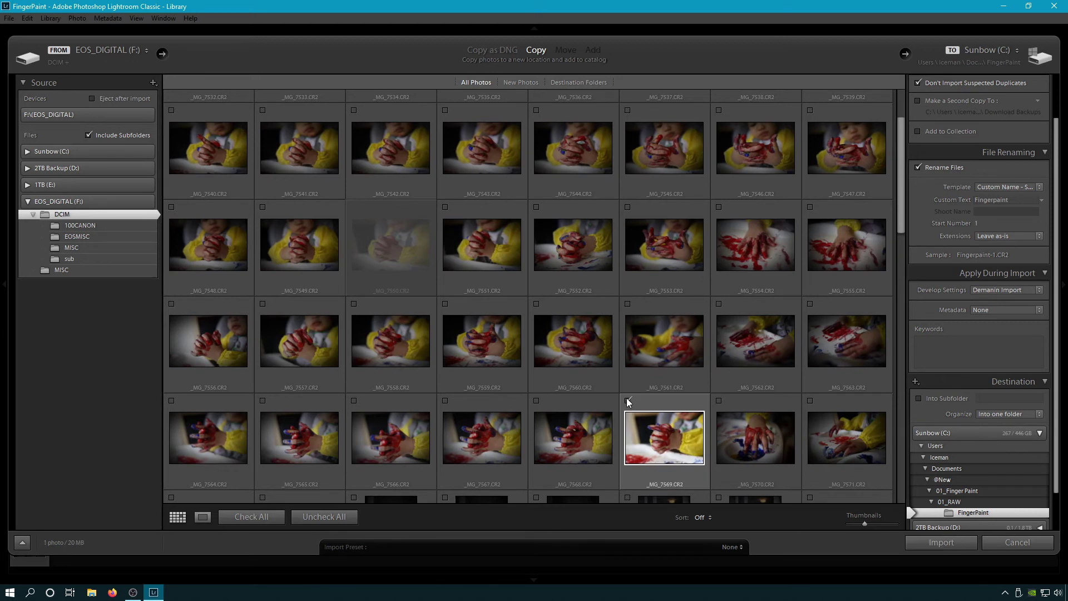
click(627, 400)
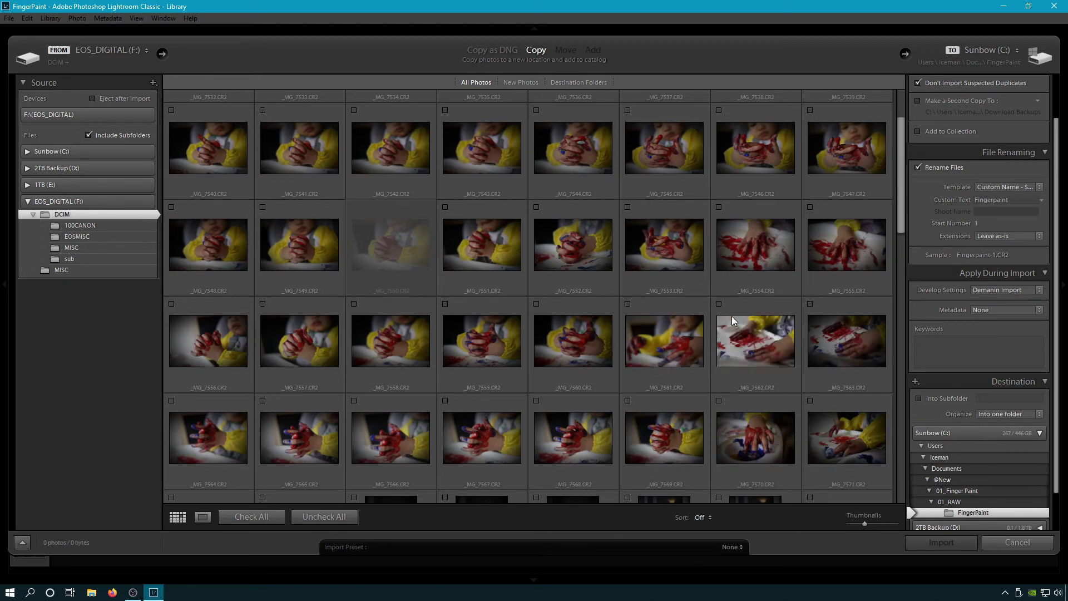
click(719, 304)
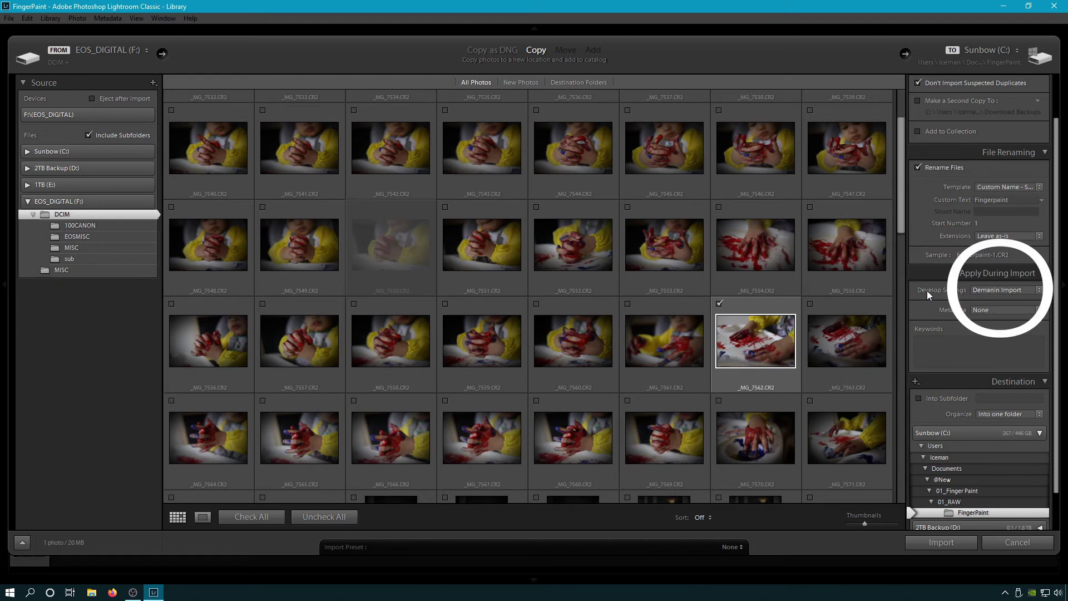
Keep the surname Import preset as the import Develop Settings and import the photo
click(990, 290)
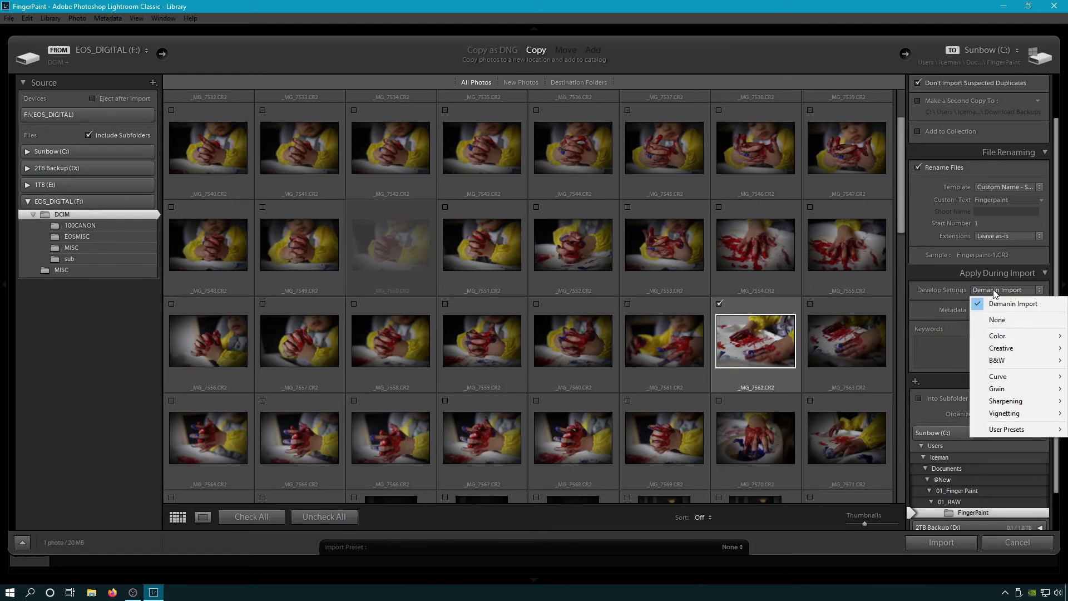
click(942, 293)
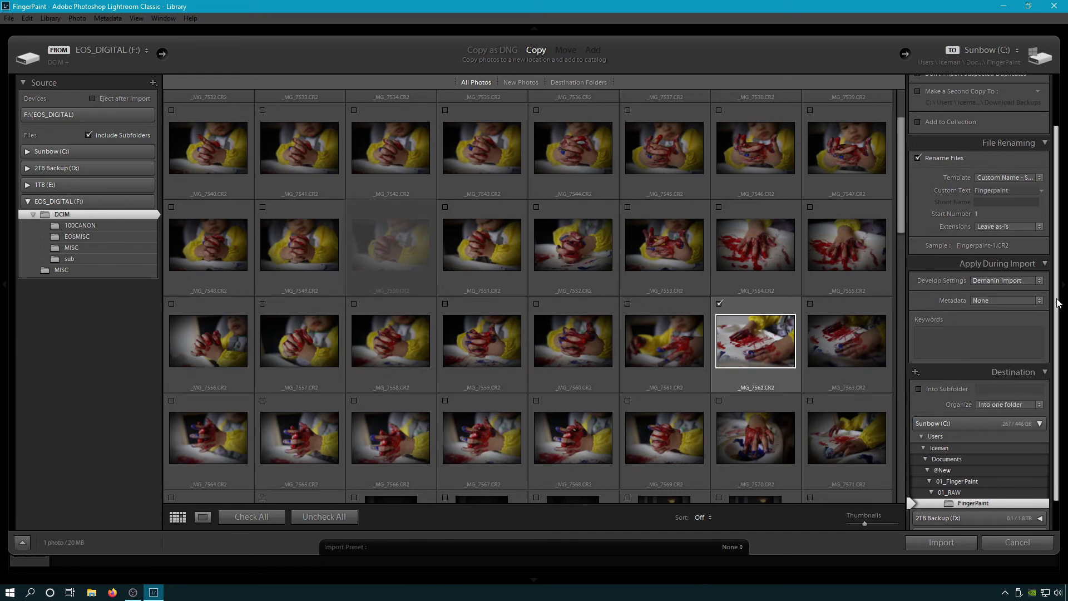
scroll(970, 284, down, 1)
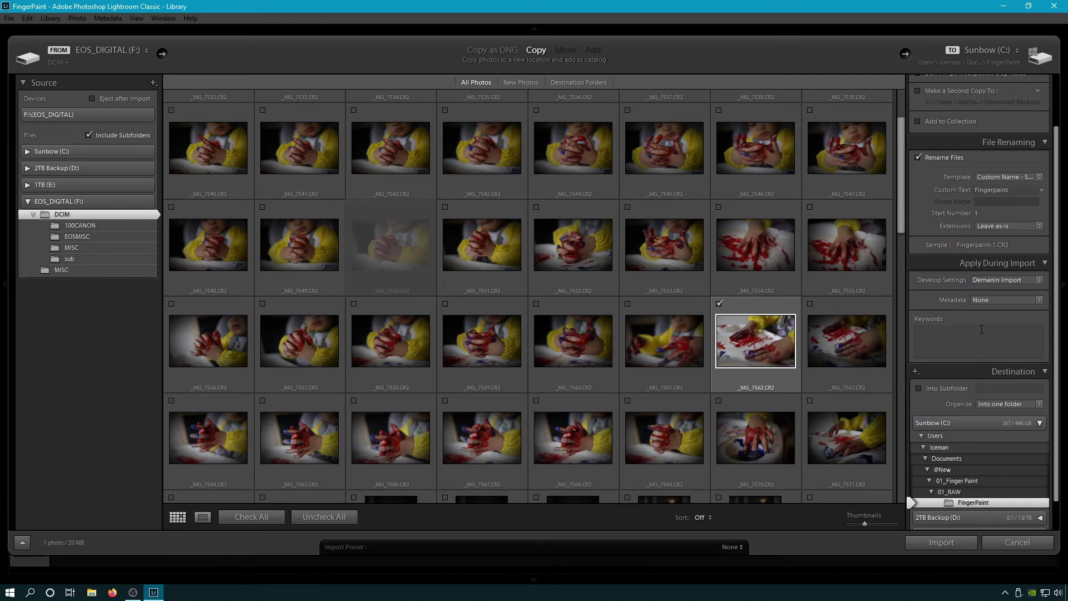
click(956, 543)
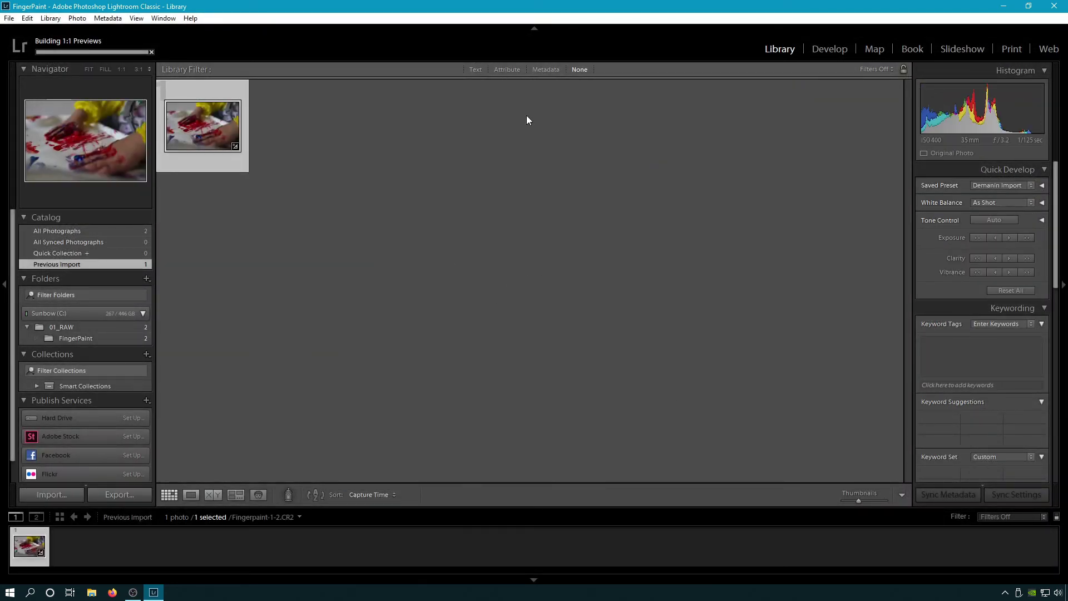
In Develop, reset and undo twice to confirm Contrast +12, Highlights −50, Saturation +12
click(830, 49)
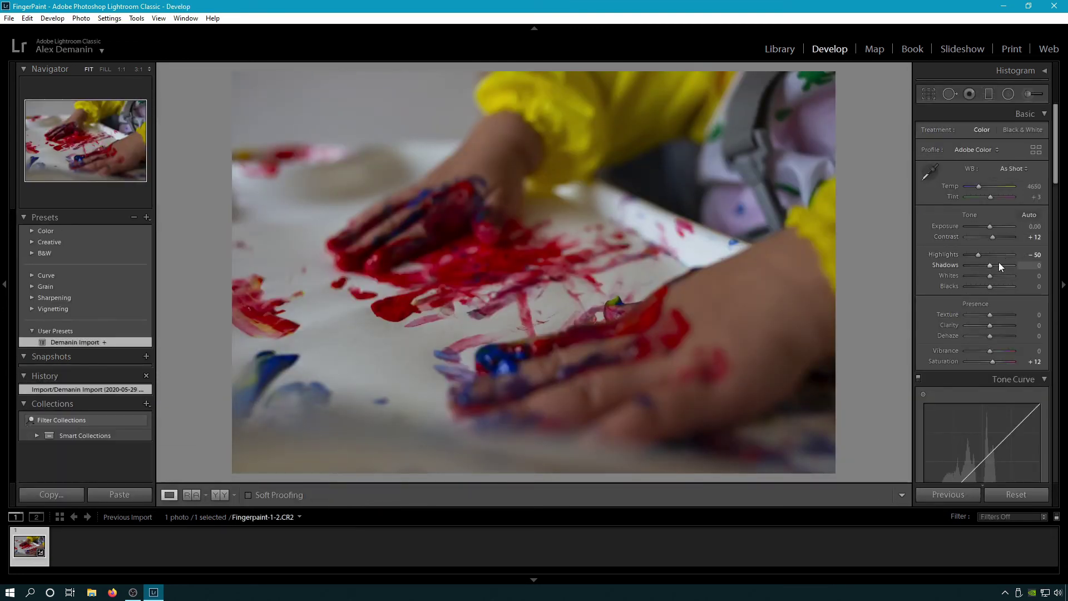
scroll(1004, 276, down, 5)
scroll(1003, 276, up, 5)
click(1035, 497)
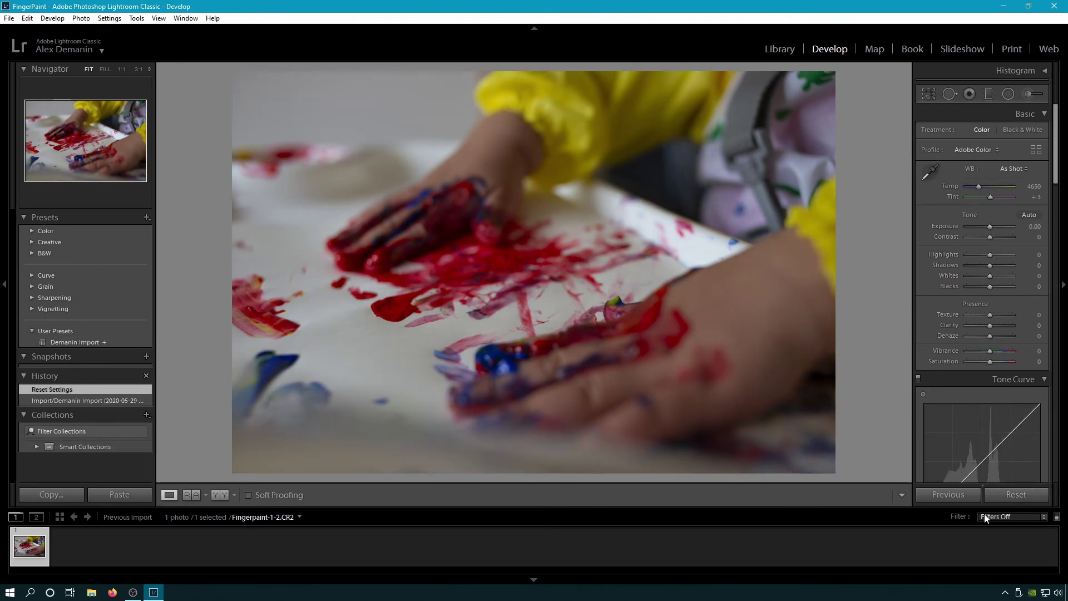
key(ctrl+z)
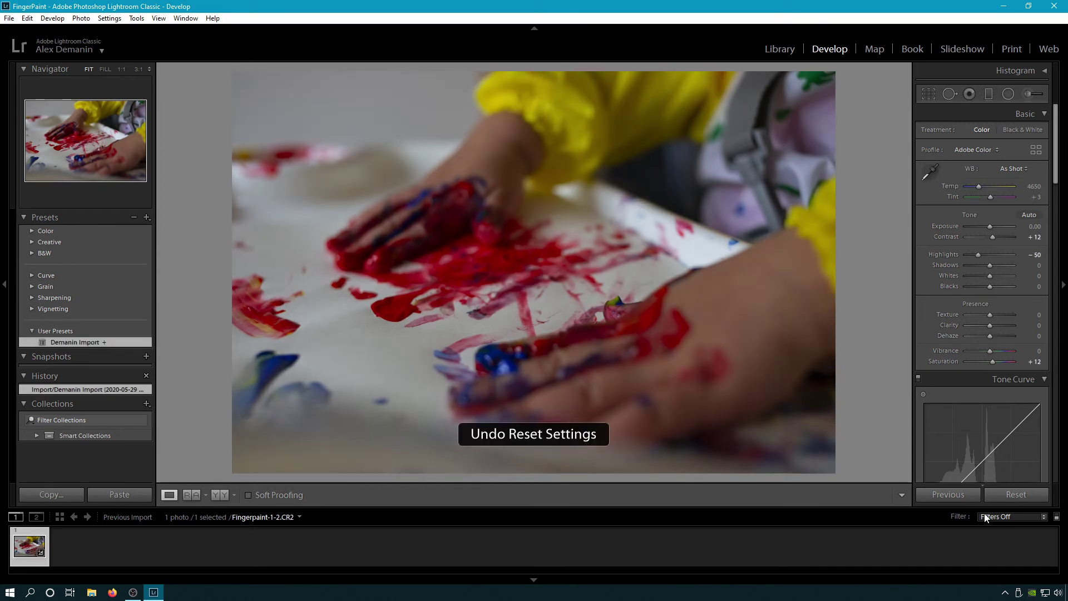
click(1005, 500)
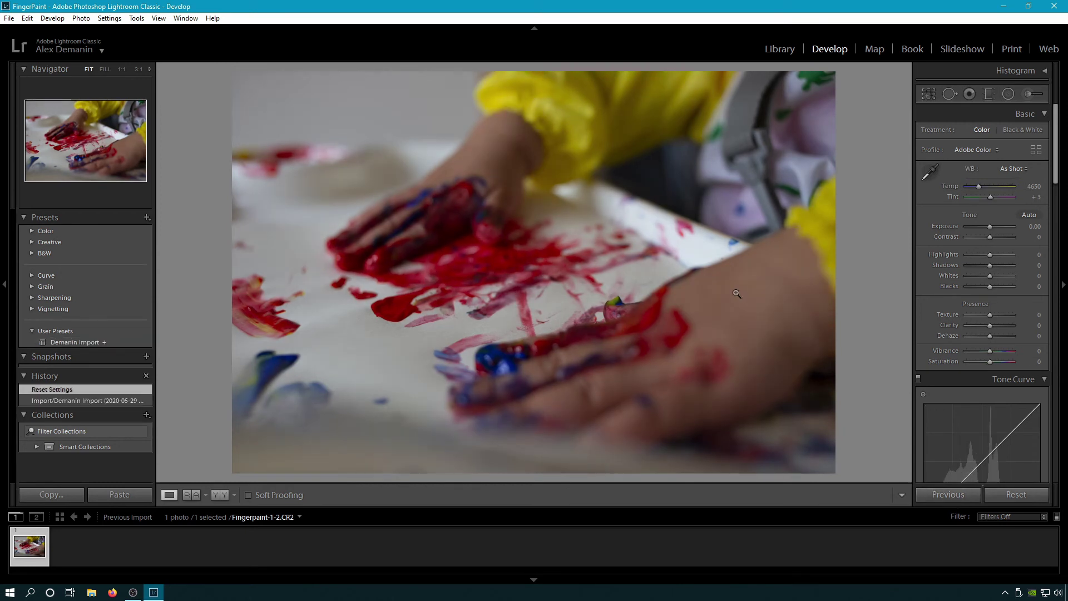
key(ctrl+z)
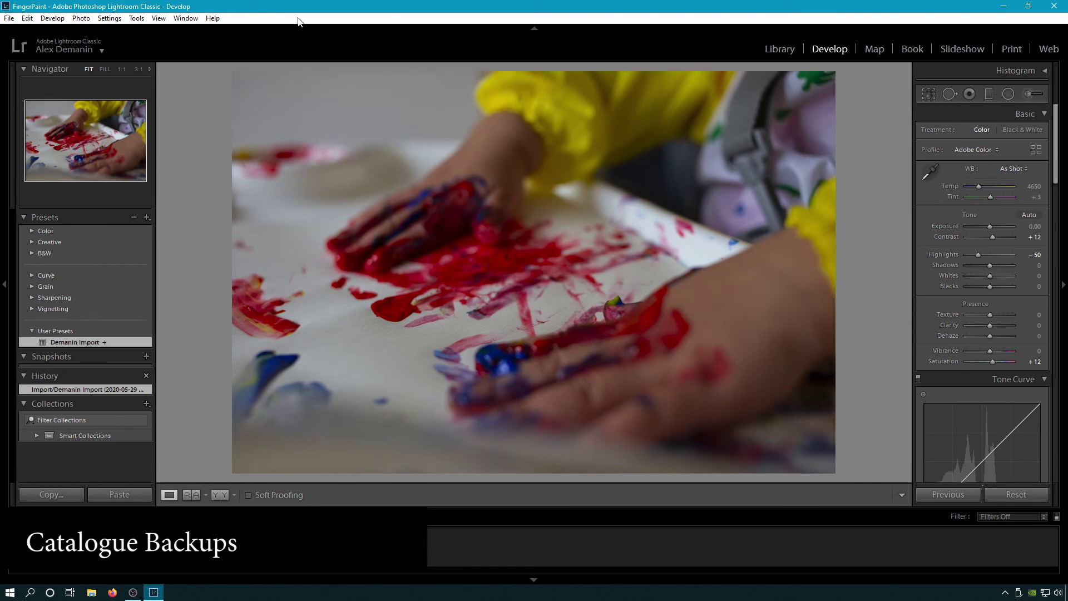
Change Catalog Settings so the catalog backup frequency is Never
click(26, 18)
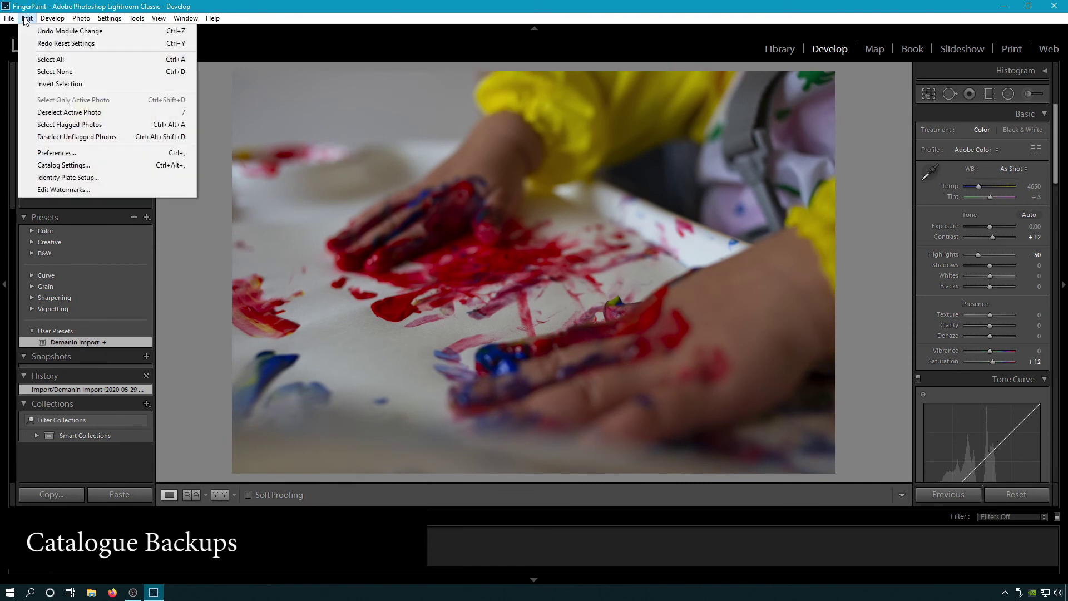
click(69, 165)
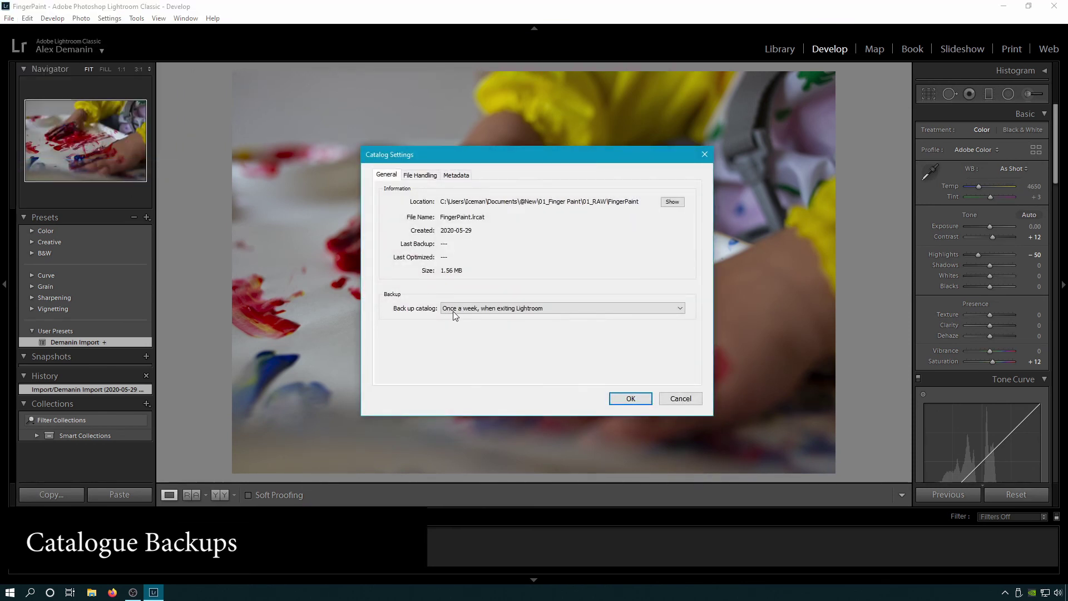
click(473, 309)
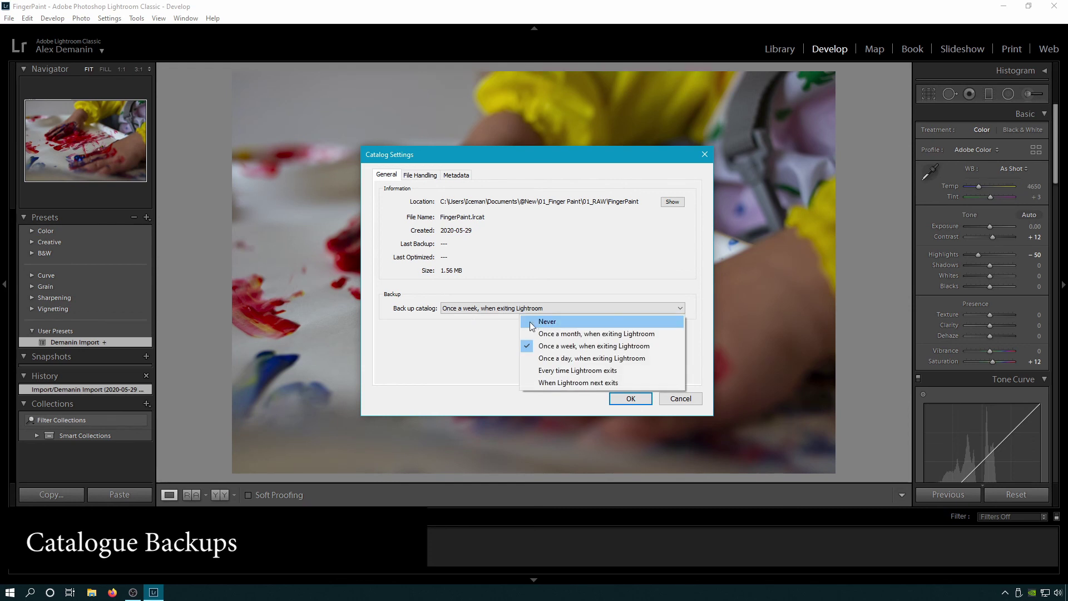
click(538, 323)
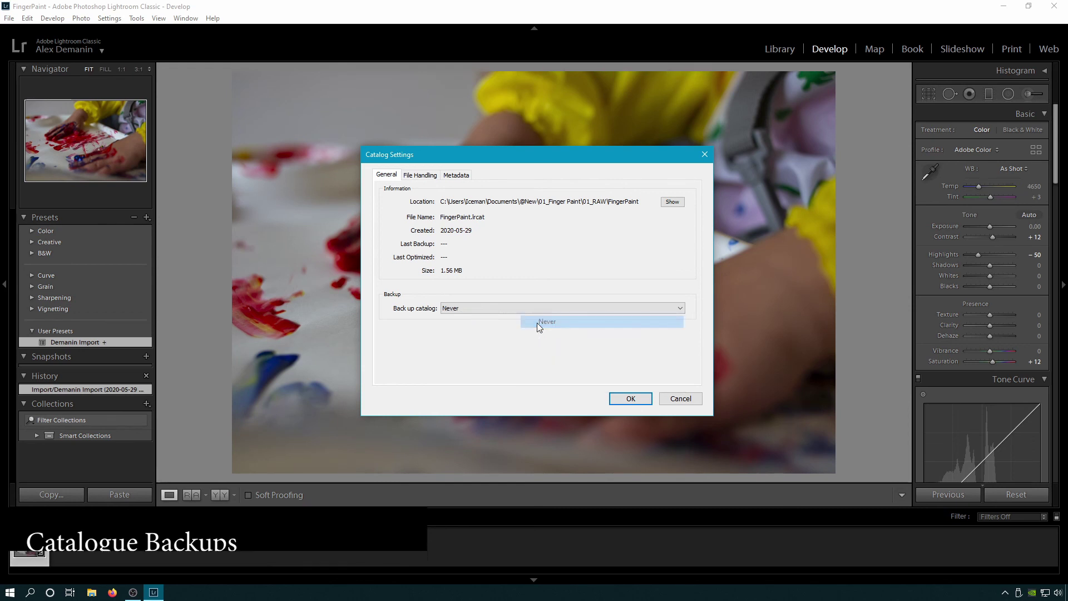
click(631, 399)
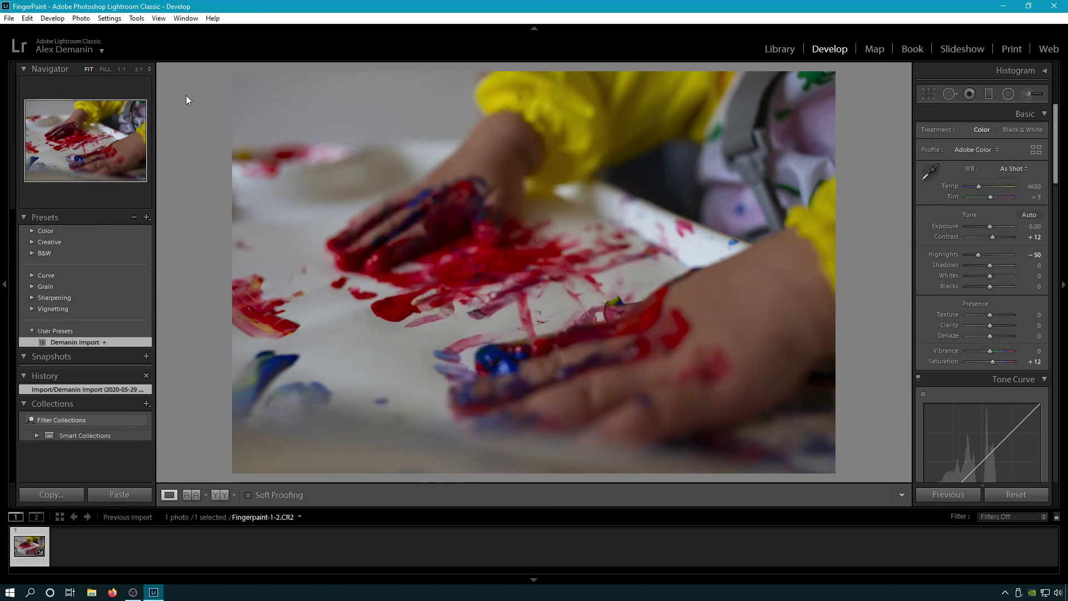